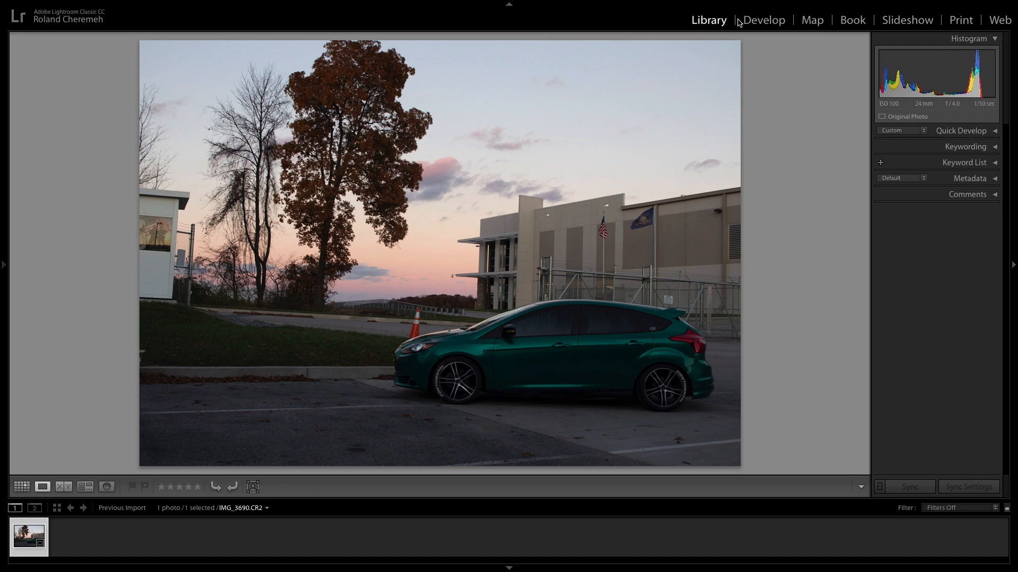
# Step: Open the photo for developing and enable both Remove Chromatic Aberration and Enable Profile Corrections
pyautogui.click(761, 24)
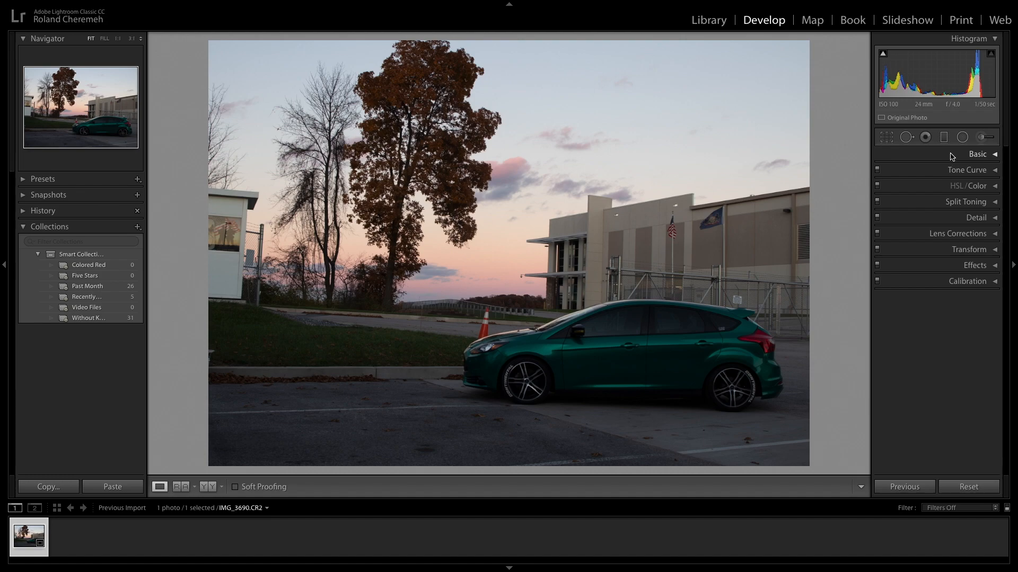
pyautogui.click(921, 237)
pyautogui.click(893, 265)
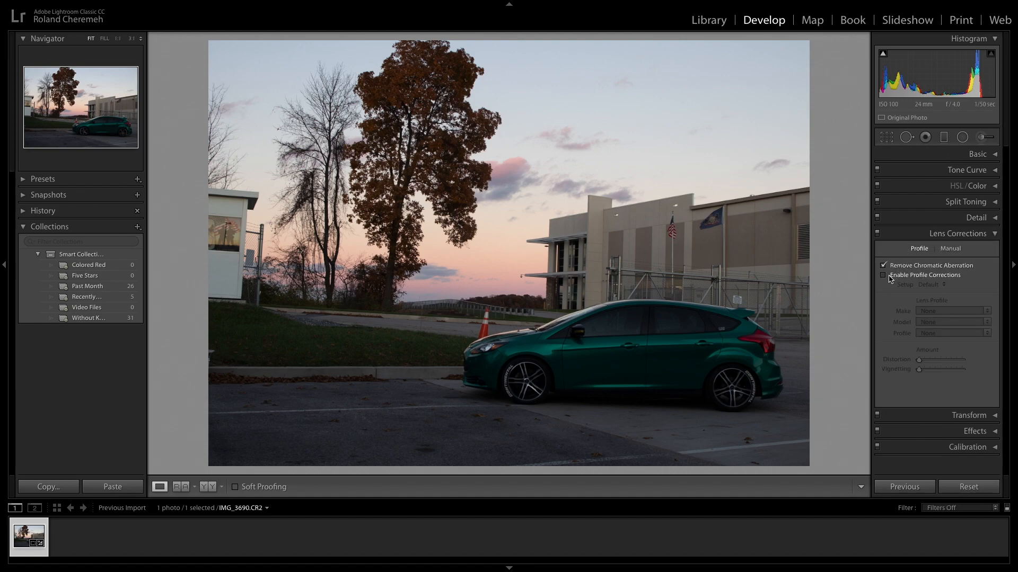
pyautogui.click(890, 276)
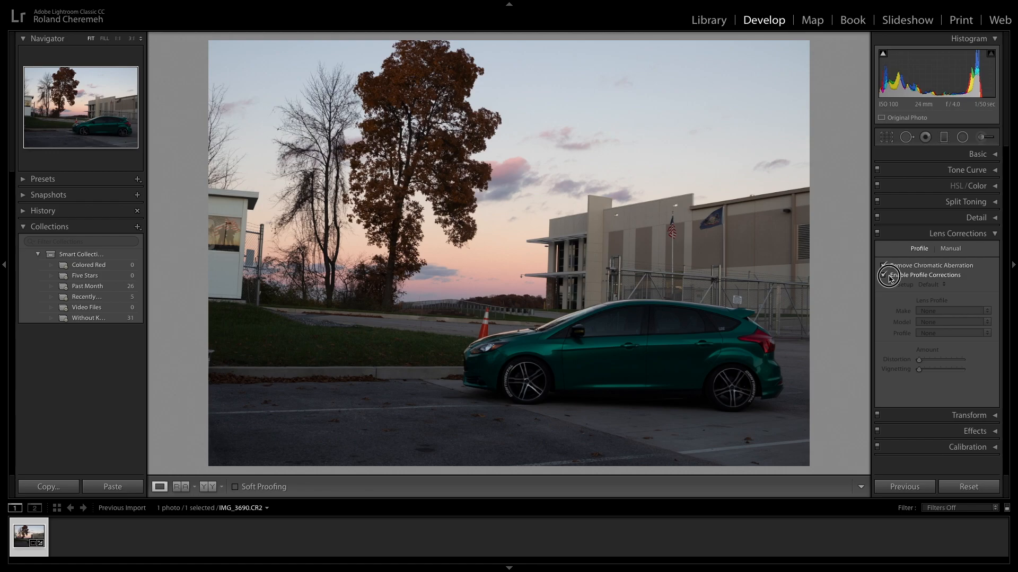
pyautogui.click(968, 237)
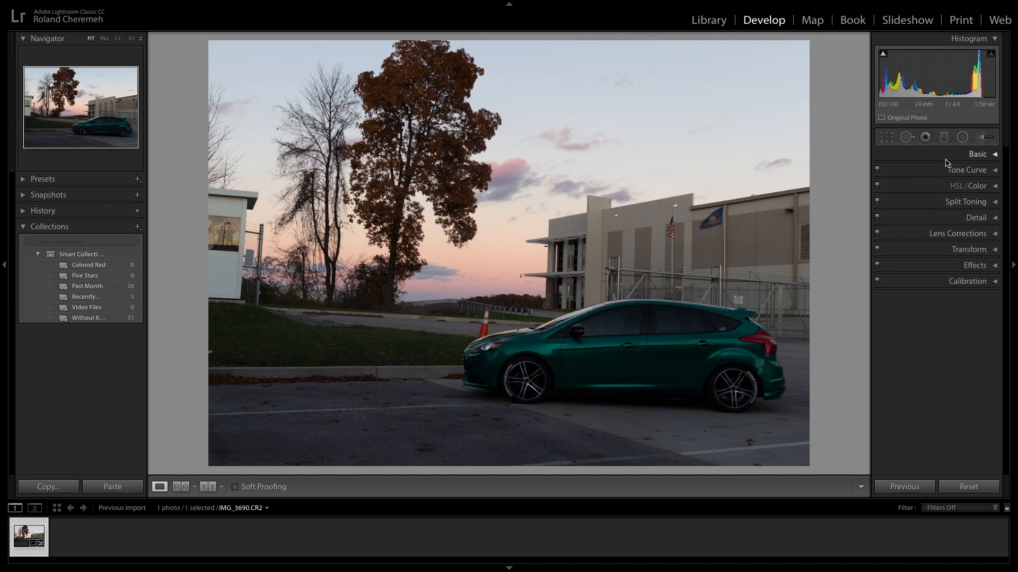
pyautogui.click(985, 136)
pyautogui.press('h')
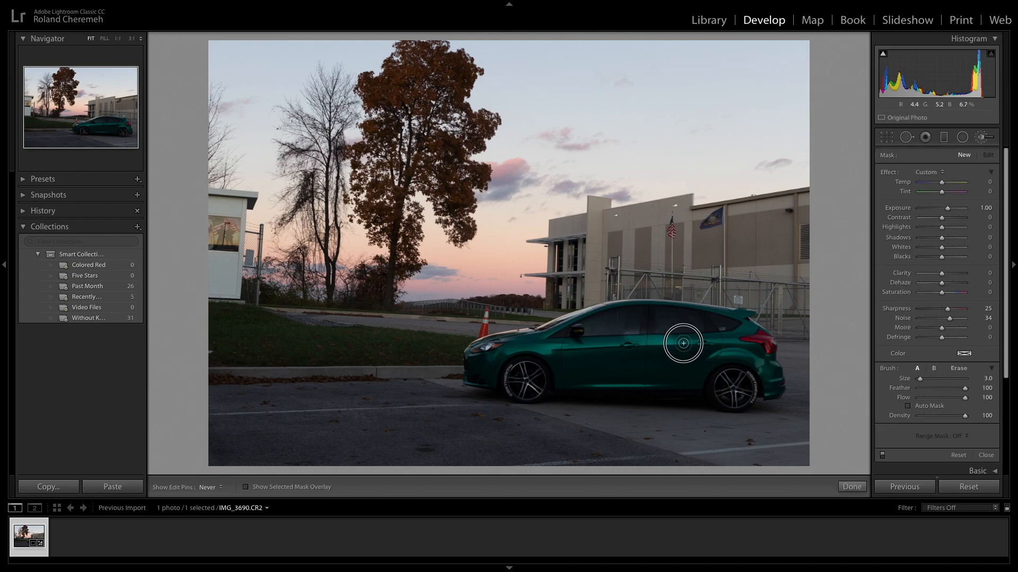
pyautogui.moveTo(718, 349); pyautogui.dragTo(719, 349)
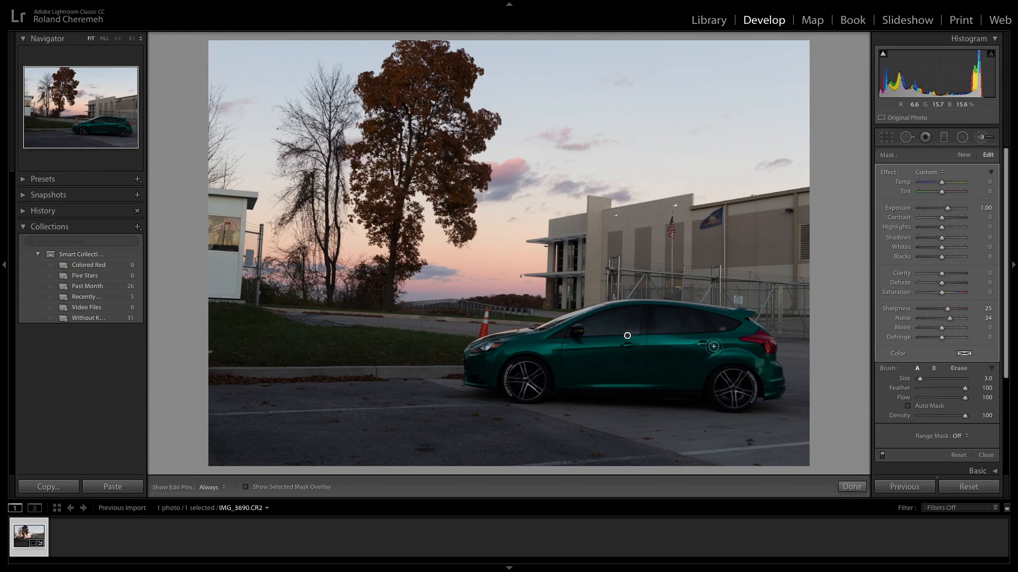
pyautogui.hotkey('ctrl', 'z')
# Step: Draw a radial filter ellipse that surrounds the whole car and invert it to affect the inside
pyautogui.hotkey('shift', 'm')
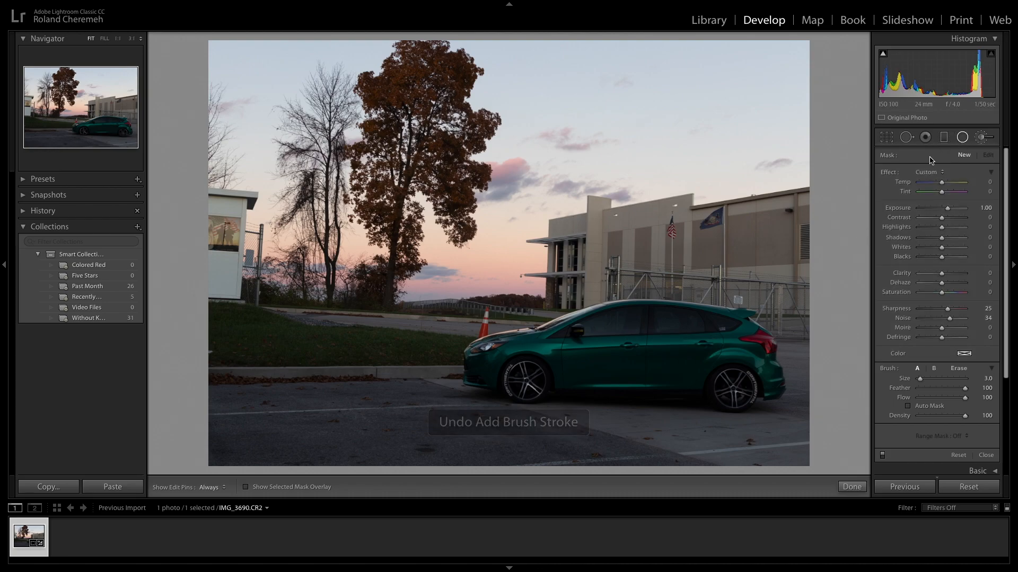
pyautogui.moveTo(633, 336)
pyautogui.mouseDown()
pyautogui.moveTo(710, 351)
pyautogui.moveTo(758, 377)
pyautogui.moveTo(633, 348)
pyautogui.mouseUp()
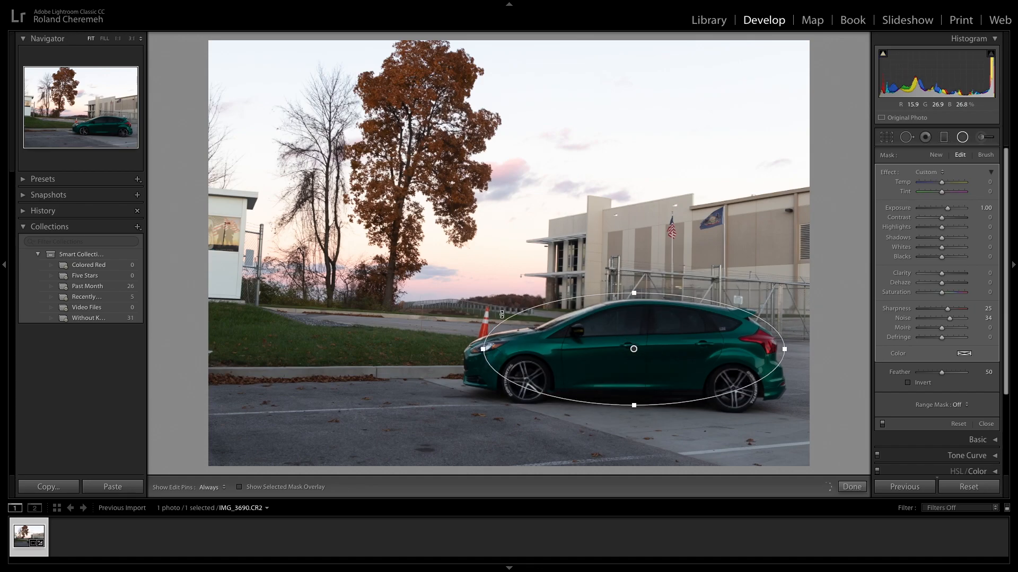
pyautogui.moveTo(489, 354); pyautogui.dragTo(460, 350)
pyautogui.moveTo(505, 313); pyautogui.dragTo(496, 317)
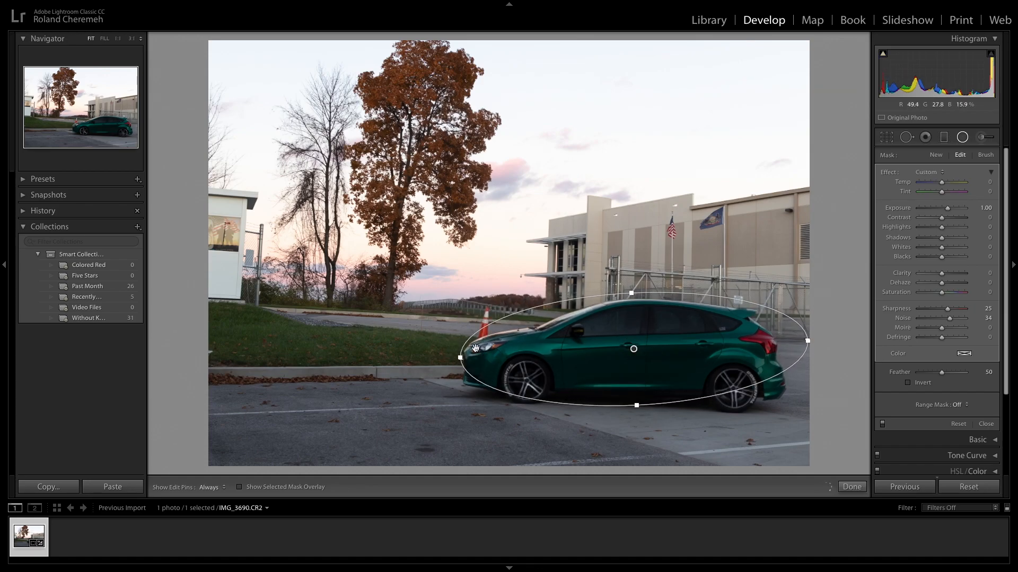
pyautogui.moveTo(459, 360)
pyautogui.mouseDown()
pyautogui.moveTo(443, 358)
pyautogui.moveTo(452, 356)
pyautogui.mouseUp()
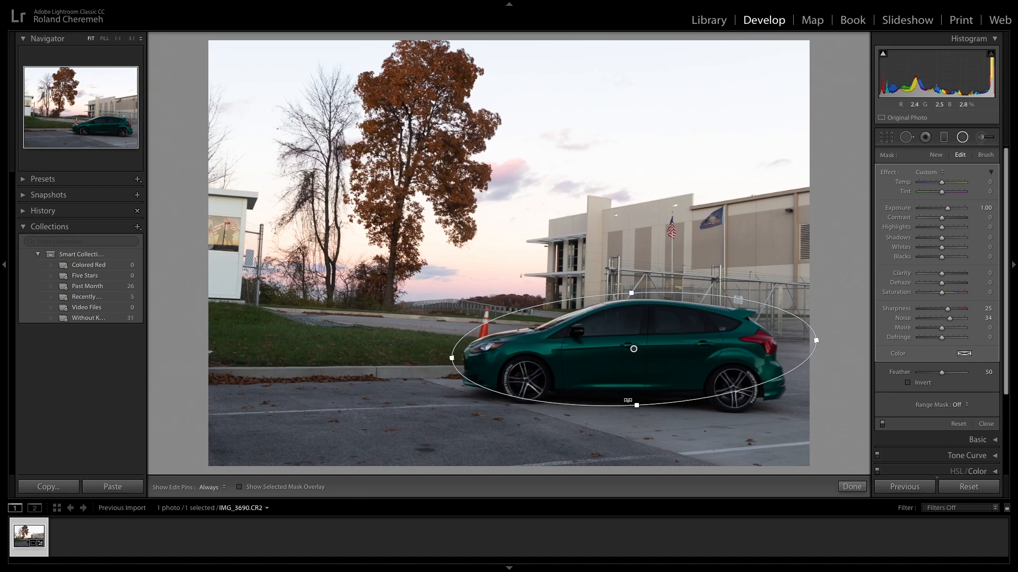
pyautogui.moveTo(636, 406); pyautogui.dragTo(638, 415)
pyautogui.moveTo(636, 332); pyautogui.dragTo(634, 338)
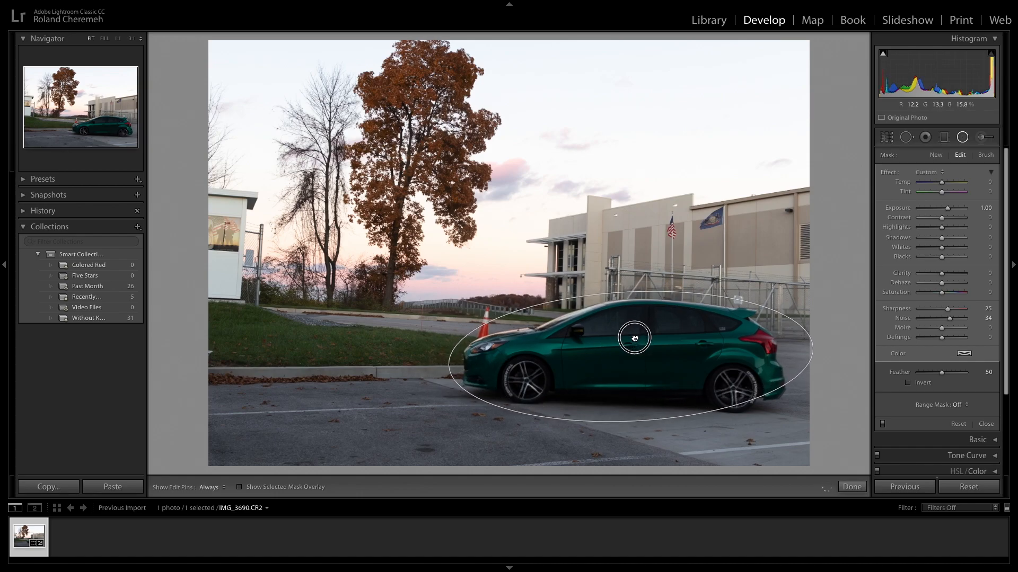
pyautogui.click(908, 383)
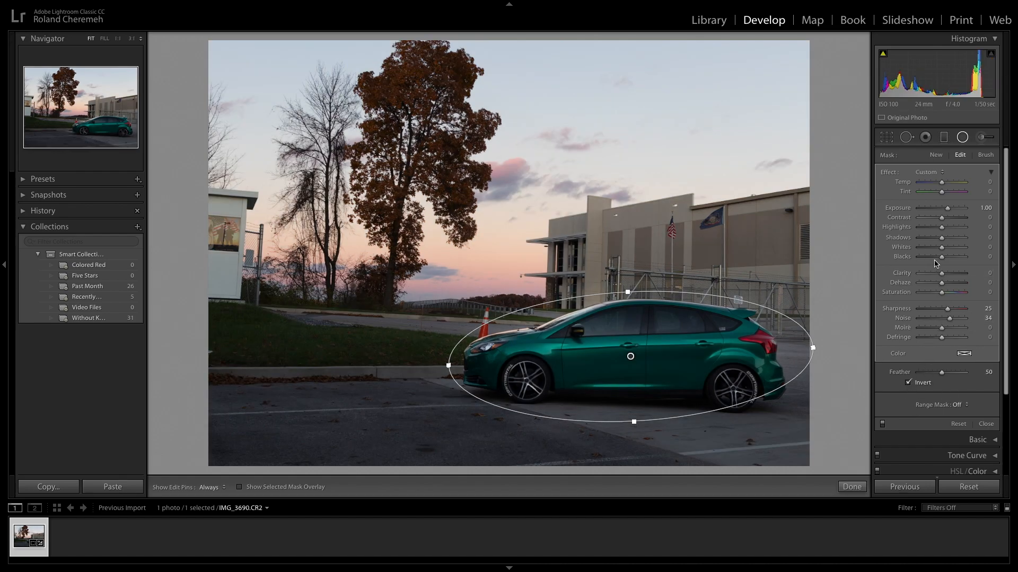
# Step: Set the car's radial filter to Exposure 1.14, Contrast -12, Highlights 51 and Shadows 4
pyautogui.moveTo(973, 208); pyautogui.dragTo(978, 209)
pyautogui.click(977, 219)
pyautogui.press('Tab')
pyautogui.press('Tab')
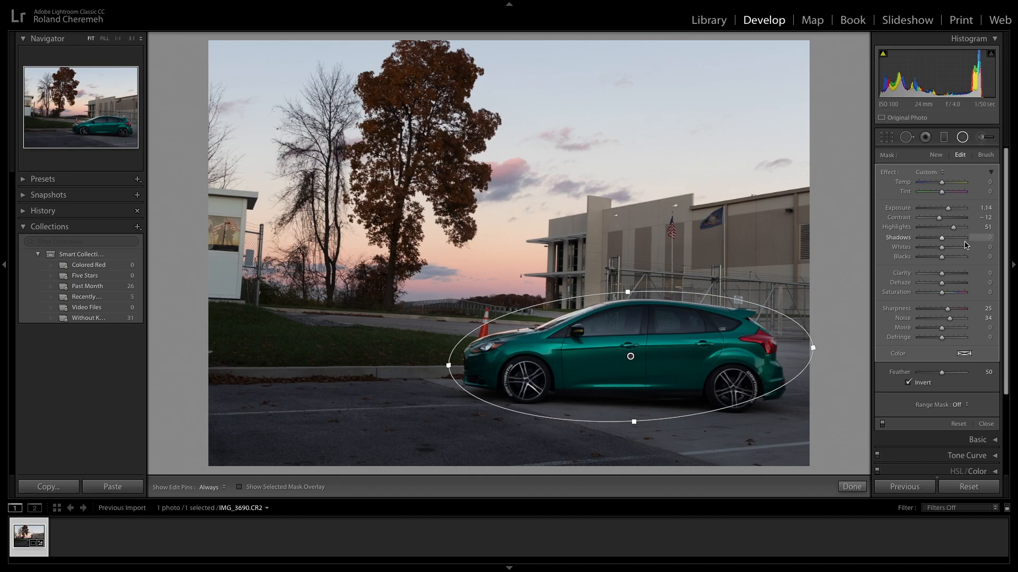
pyautogui.click(980, 241)
pyautogui.write('3')
pyautogui.press('Return')
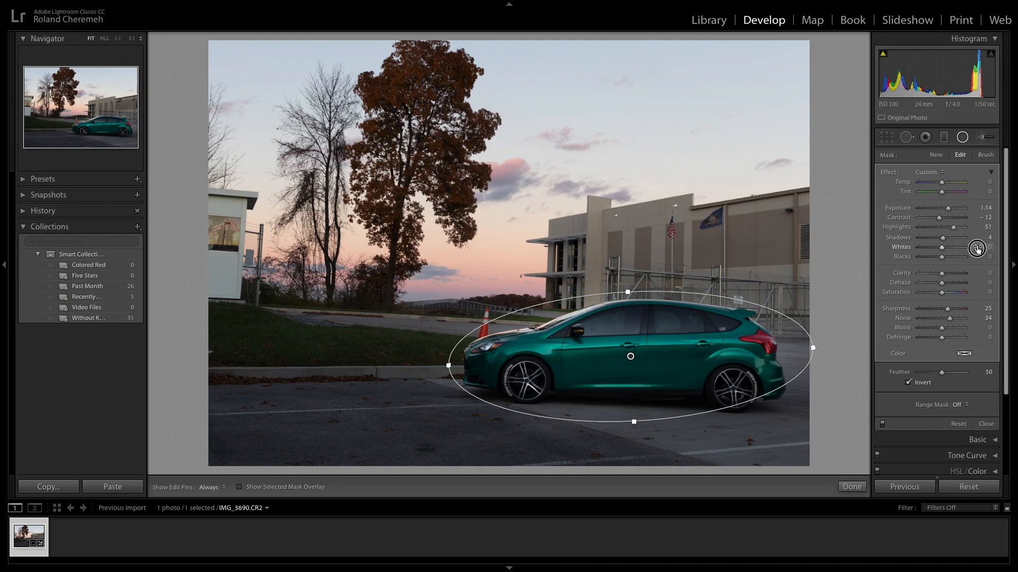
# Step: Set the radial filter's Whites to 48 and Blacks to 6
pyautogui.click(977, 249)
pyautogui.write('74')
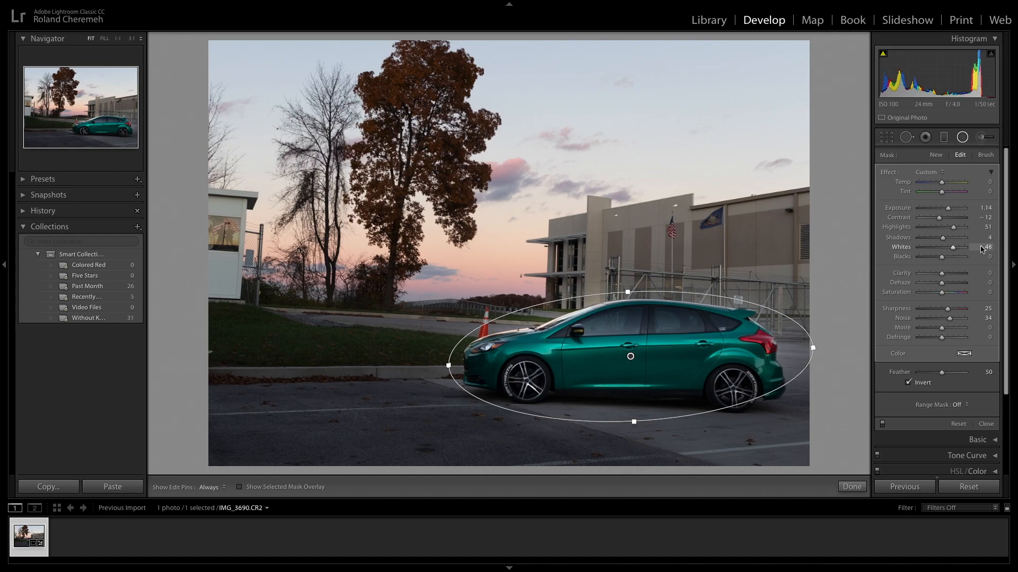
pyautogui.scroll(-1, 985, 249)
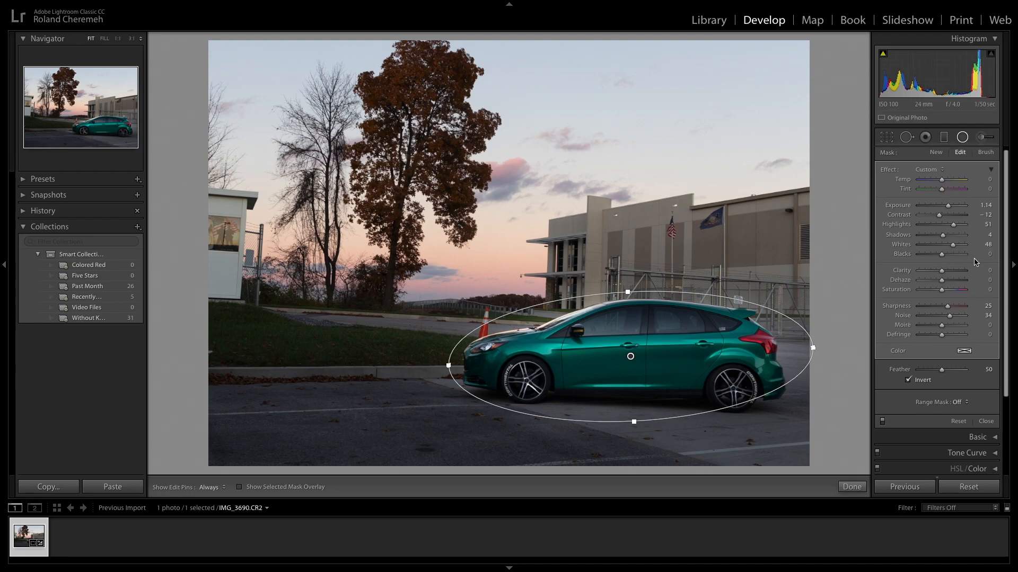
pyautogui.scroll(-1, 980, 256)
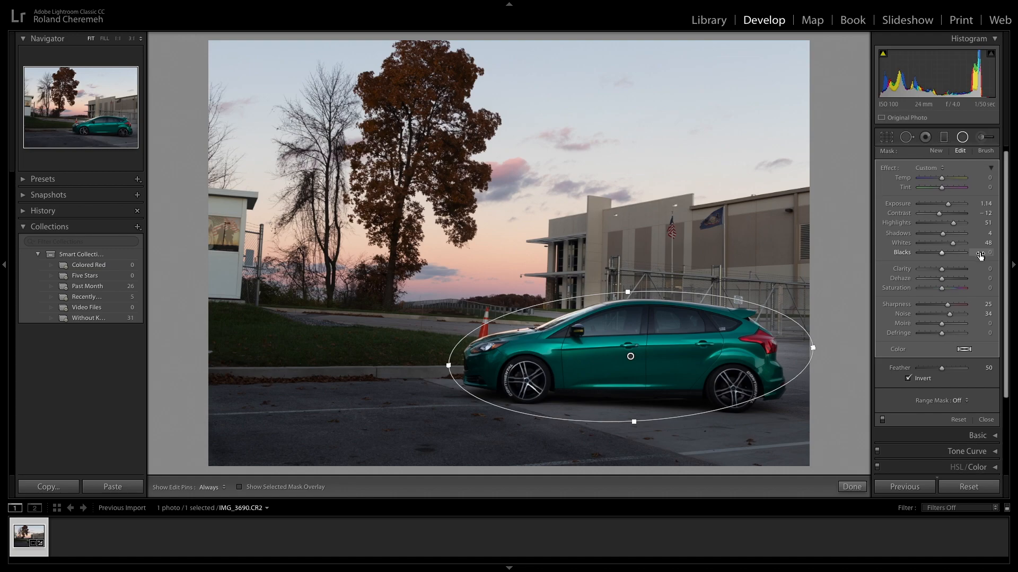
pyautogui.moveTo(980, 253); pyautogui.dragTo(983, 253)
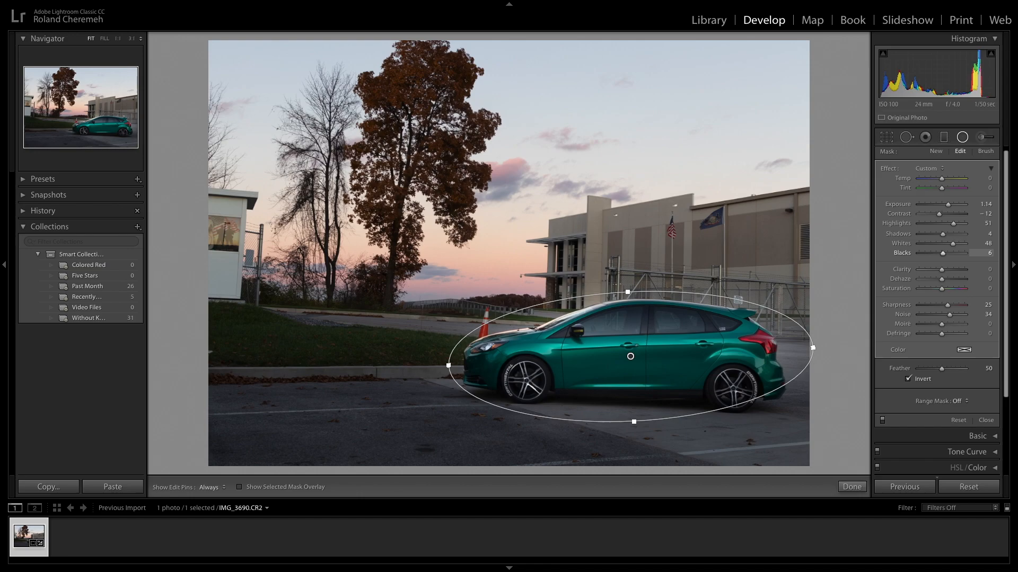
# Step: Try a stronger Clarity on the radial filter and return it to 0
pyautogui.scroll(-1, 981, 253)
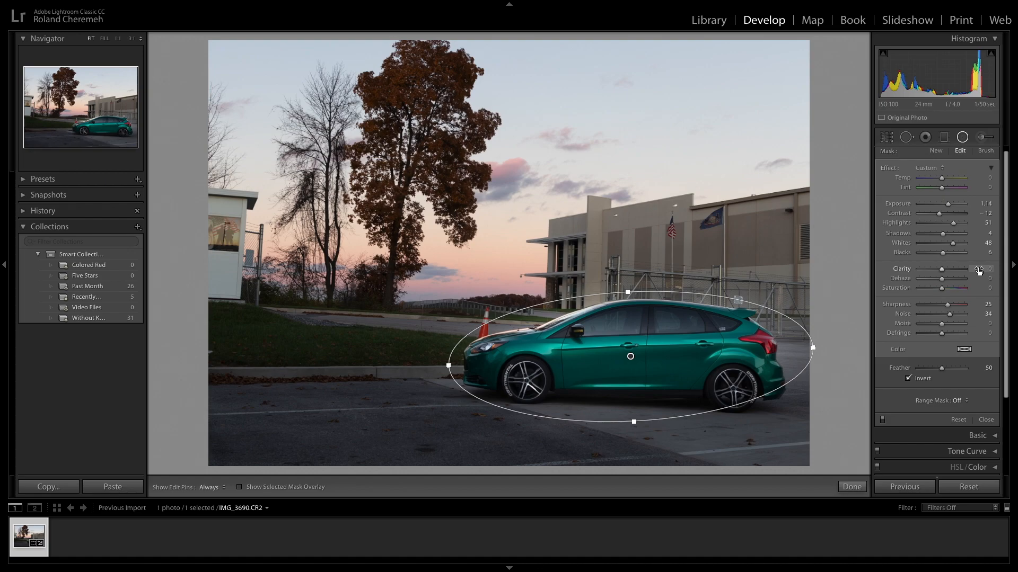
pyautogui.moveTo(979, 270); pyautogui.dragTo(1010, 270)
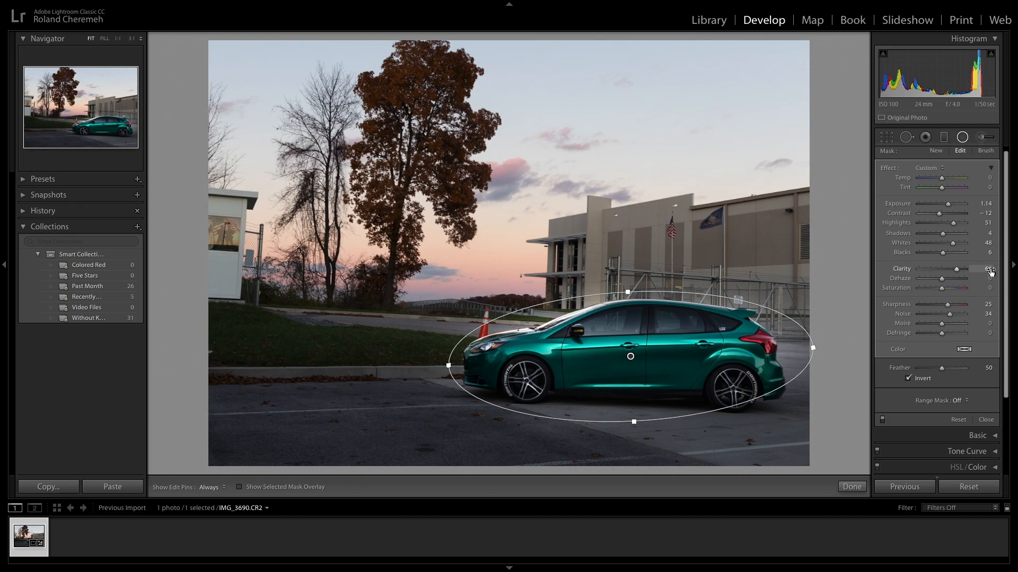
pyautogui.moveTo(979, 269); pyautogui.dragTo(955, 269)
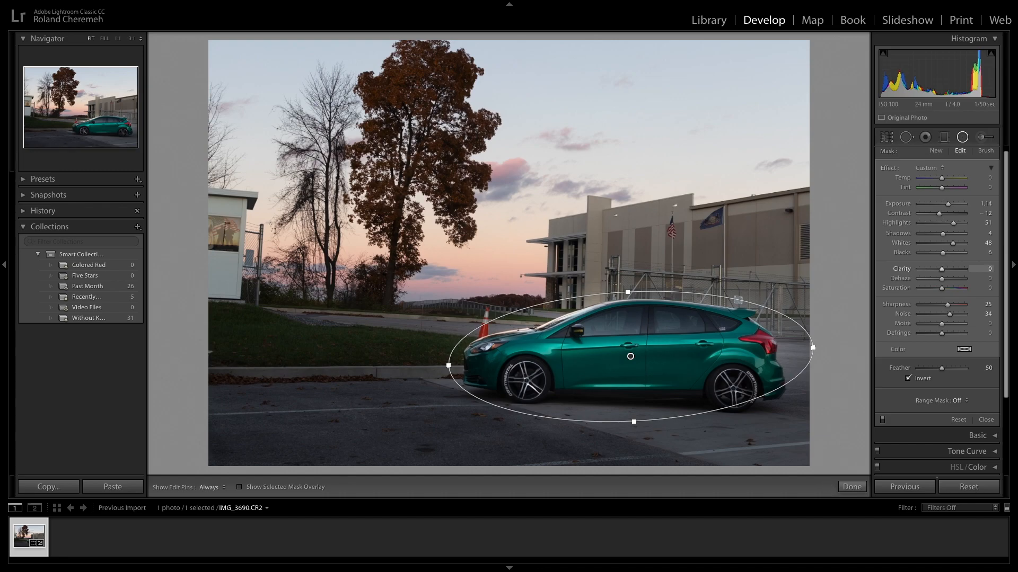
# Step: Set the radial filter's Sharpness to 43, Saturation to -15 and Noise to 44, and finish editing the filter
pyautogui.moveTo(980, 304); pyautogui.dragTo(982, 306)
pyautogui.moveTo(987, 288); pyautogui.dragTo(982, 288)
pyautogui.moveTo(975, 317); pyautogui.dragTo(979, 317)
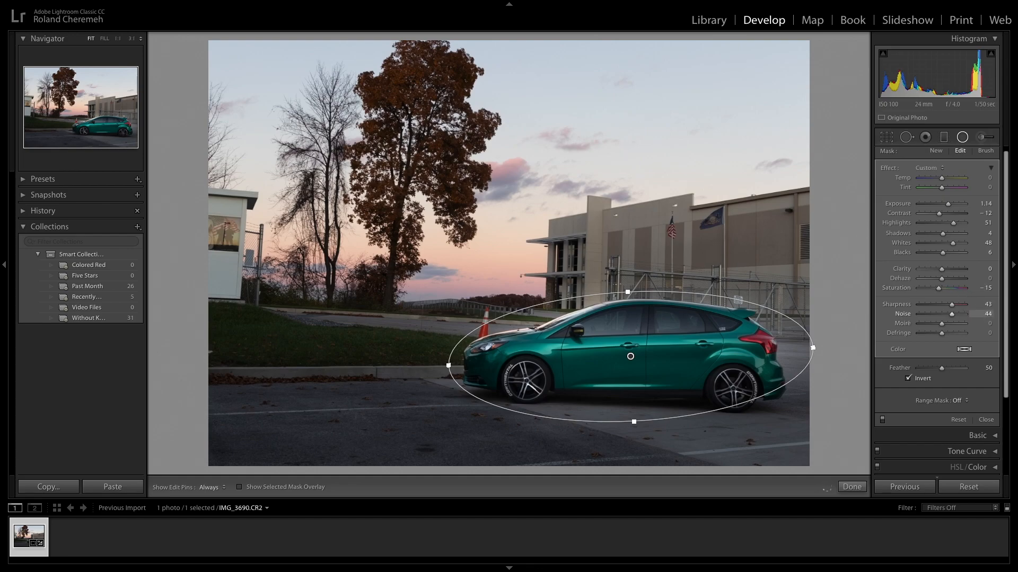
pyautogui.scroll(1, 955, 332)
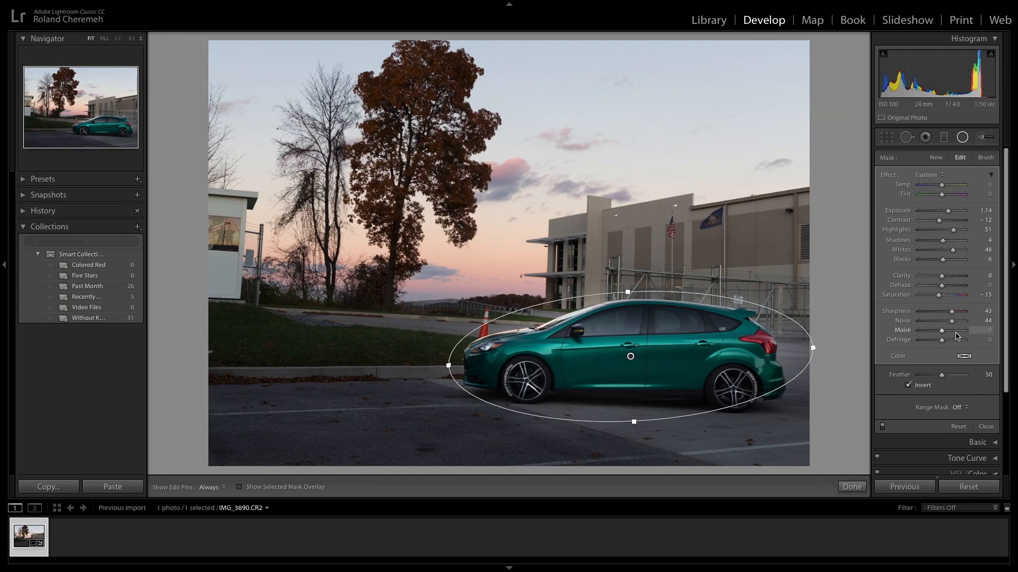
pyautogui.click(847, 487)
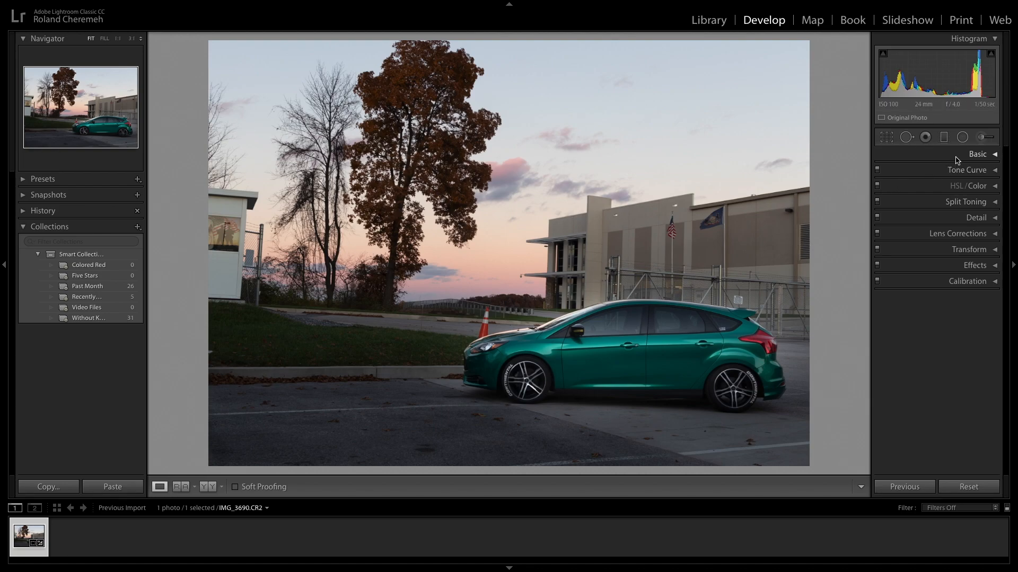
# Step: Straighten the photo with the Level option of the Upright transform
pyautogui.click(941, 249)
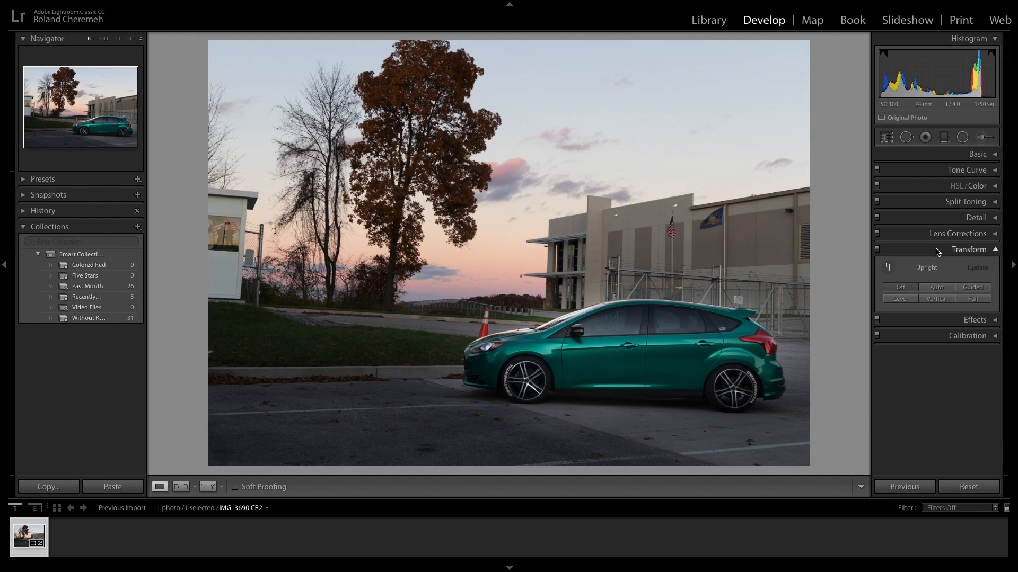
pyautogui.click(900, 299)
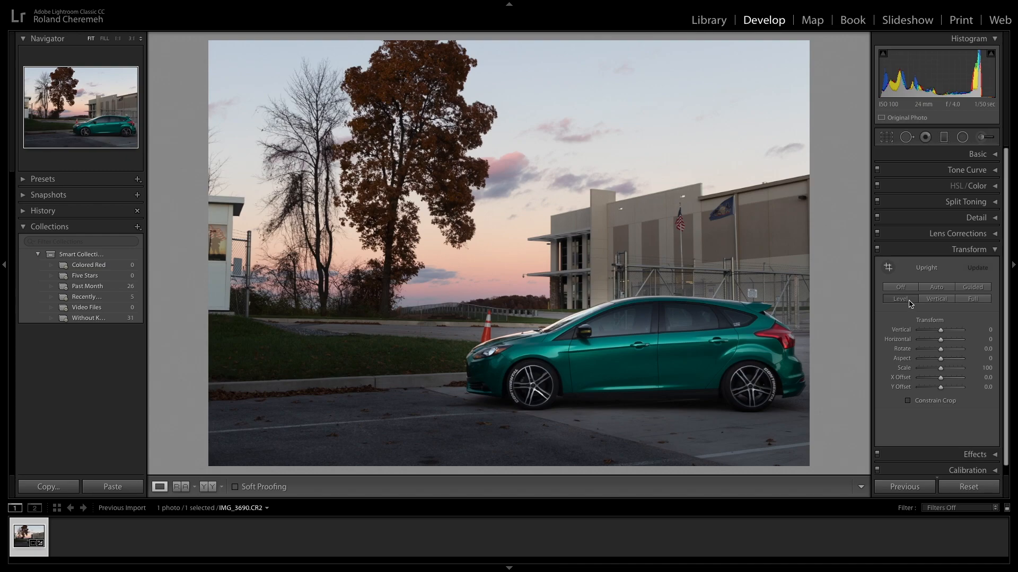
pyautogui.click(952, 251)
# Step: Set the whole photo's Exposure to +0.28, Contrast to -4 and Highlights to -57
pyautogui.click(945, 154)
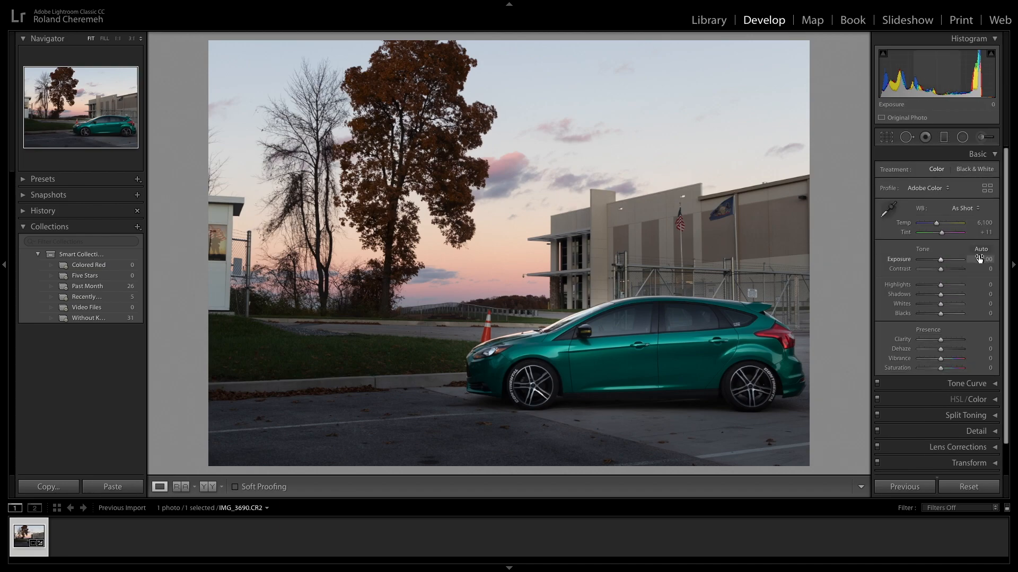
pyautogui.click(979, 261)
pyautogui.moveTo(980, 263)
pyautogui.mouseDown()
pyautogui.moveTo(993, 263)
pyautogui.moveTo(981, 258)
pyautogui.mouseUp()
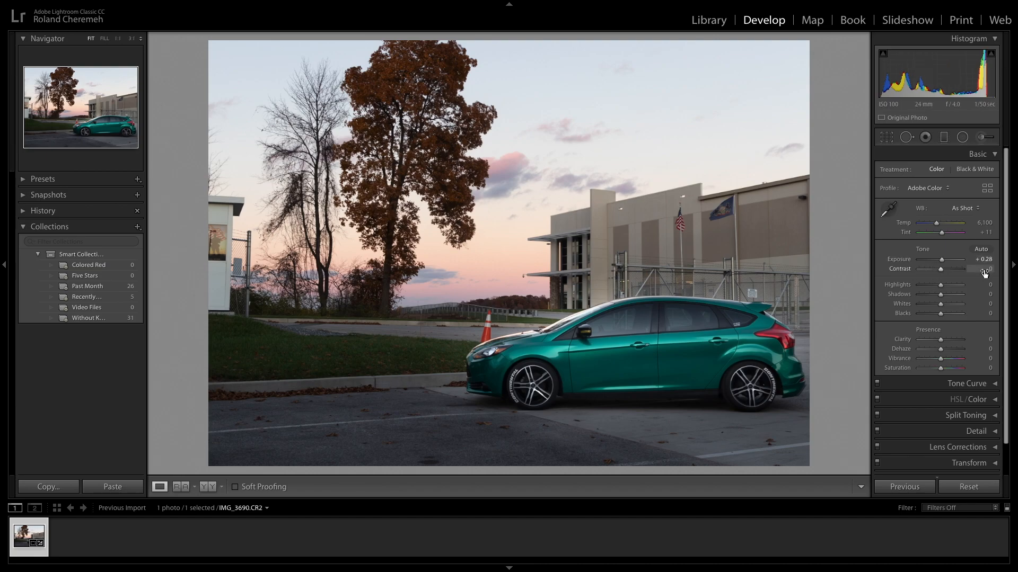
pyautogui.moveTo(983, 272); pyautogui.dragTo(977, 272)
pyautogui.moveTo(981, 284); pyautogui.dragTo(968, 285)
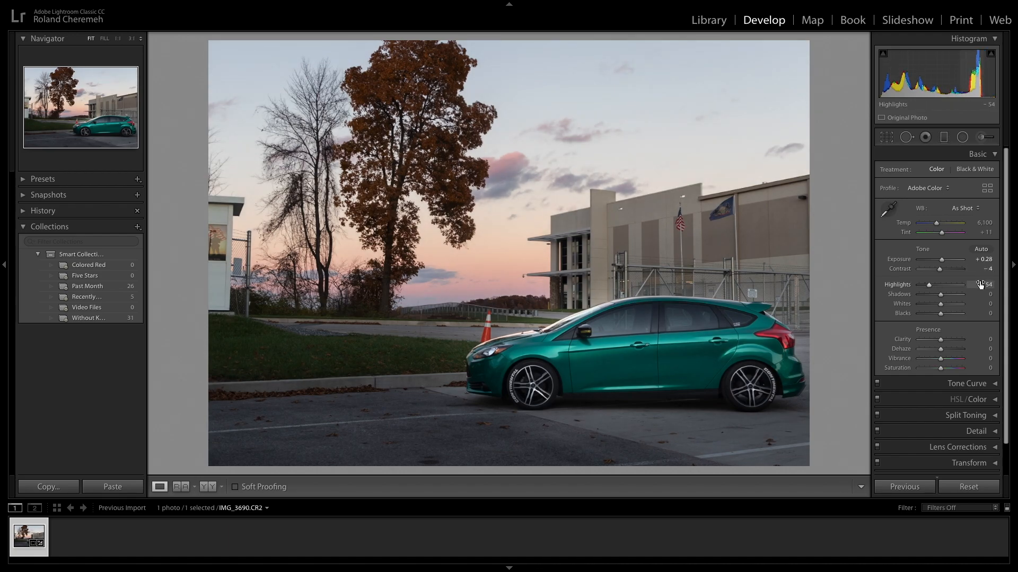
pyautogui.moveTo(980, 285); pyautogui.dragTo(976, 284)
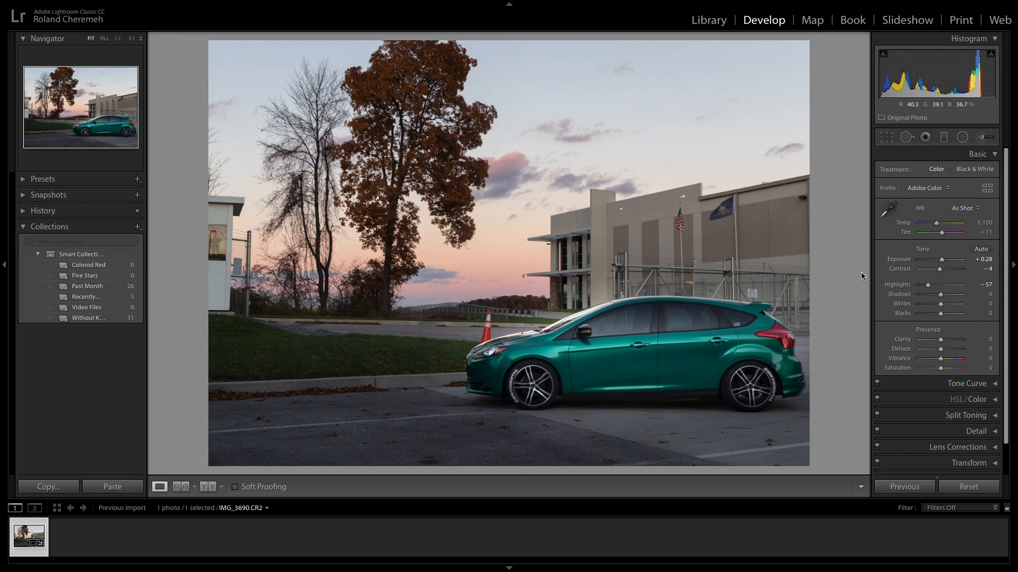
# Step: Set the whole photo's Shadows to +4, Whites to +12, Blacks to +13 and Clarity to +28
pyautogui.click(974, 297)
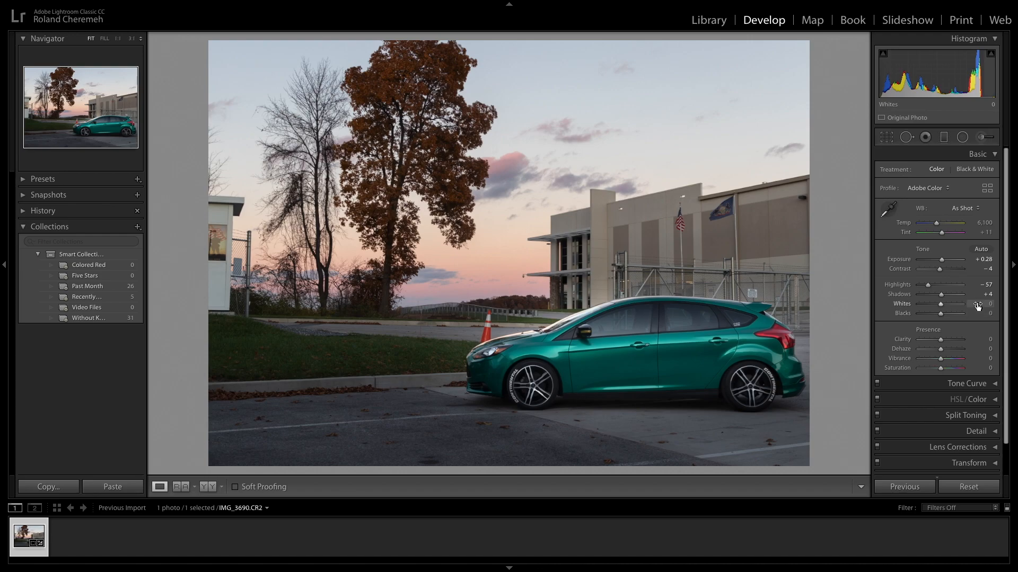
pyautogui.moveTo(977, 305); pyautogui.dragTo(1000, 305)
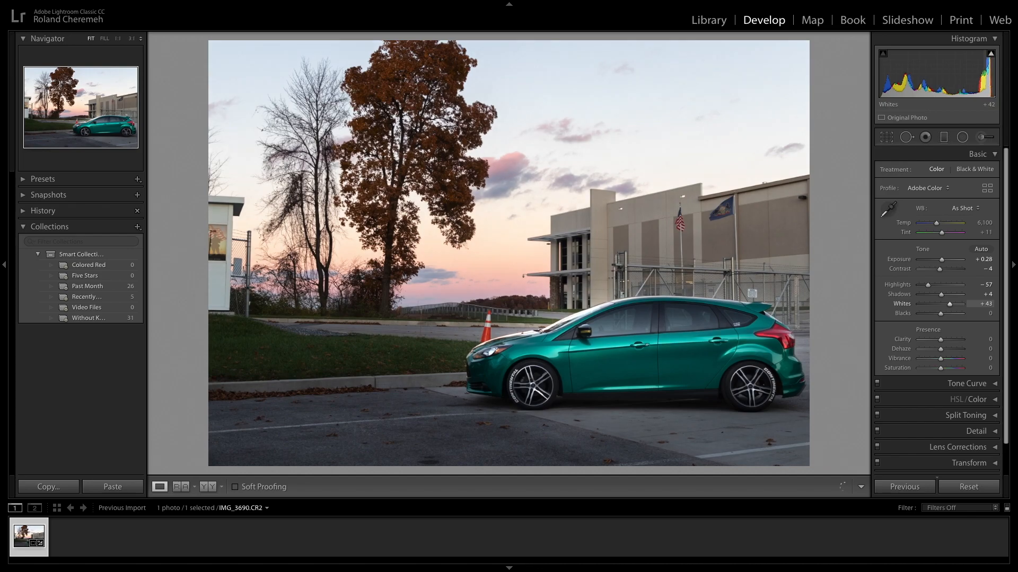
pyautogui.moveTo(1000, 305); pyautogui.dragTo(984, 306)
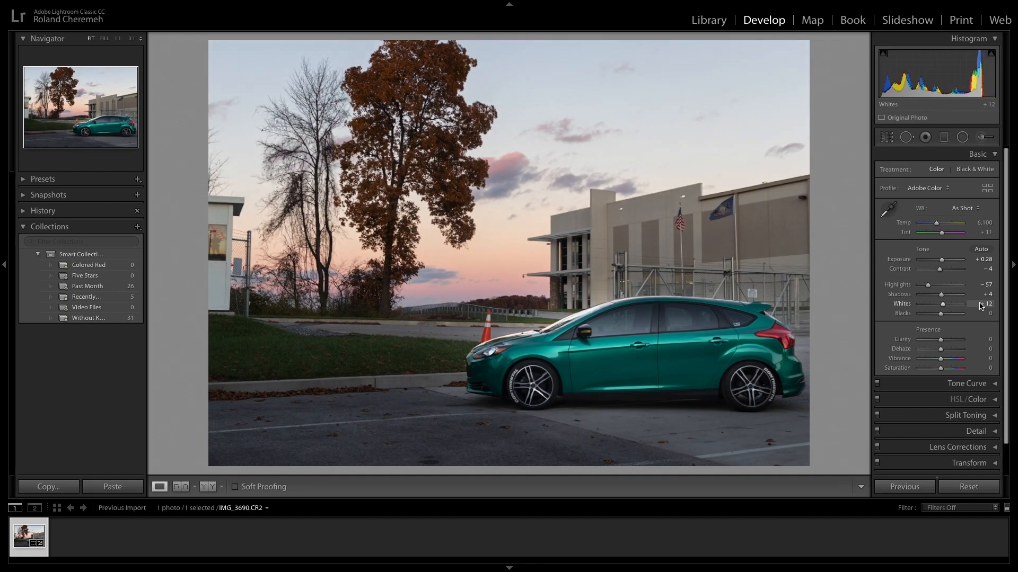
pyautogui.moveTo(970, 315)
pyautogui.mouseDown()
pyautogui.moveTo(953, 315)
pyautogui.moveTo(973, 315)
pyautogui.mouseUp()
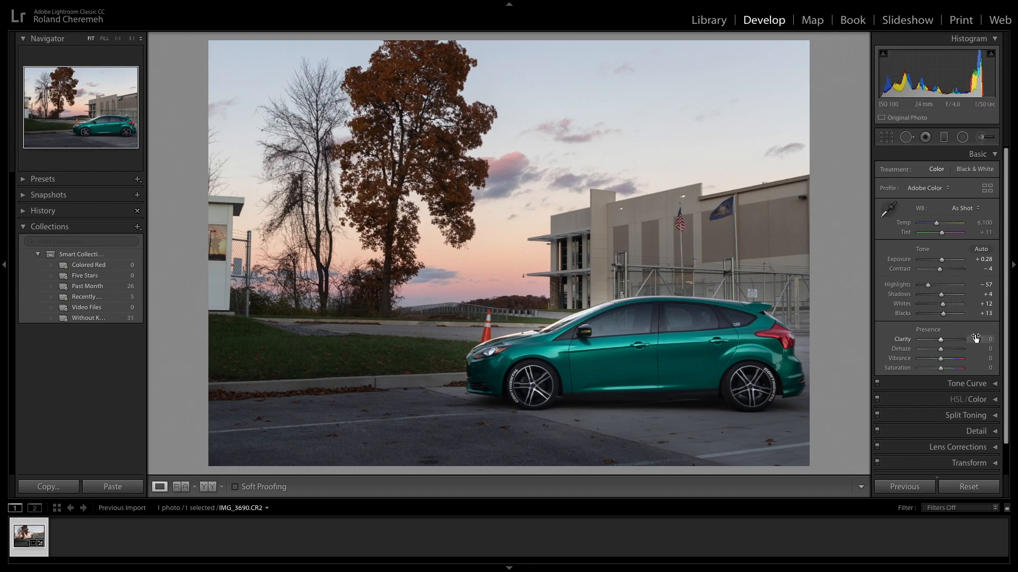
pyautogui.moveTo(975, 338); pyautogui.dragTo(990, 338)
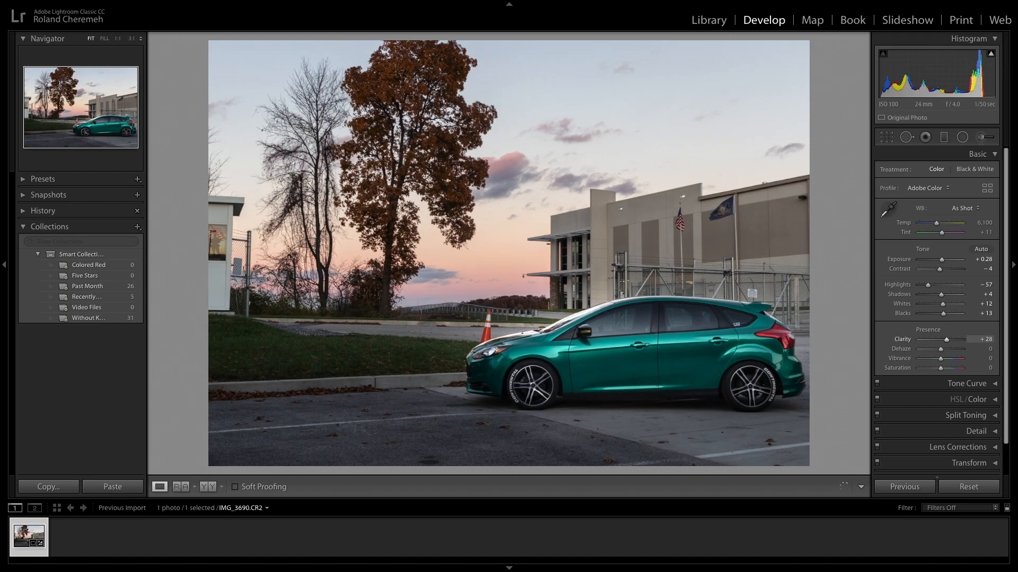
# Step: Set the whole photo's Clarity to +17 and Dehaze to -1
pyautogui.moveTo(986, 338); pyautogui.dragTo(984, 338)
pyautogui.moveTo(975, 351); pyautogui.dragTo(975, 351)
pyautogui.moveTo(975, 351); pyautogui.dragTo(986, 351)
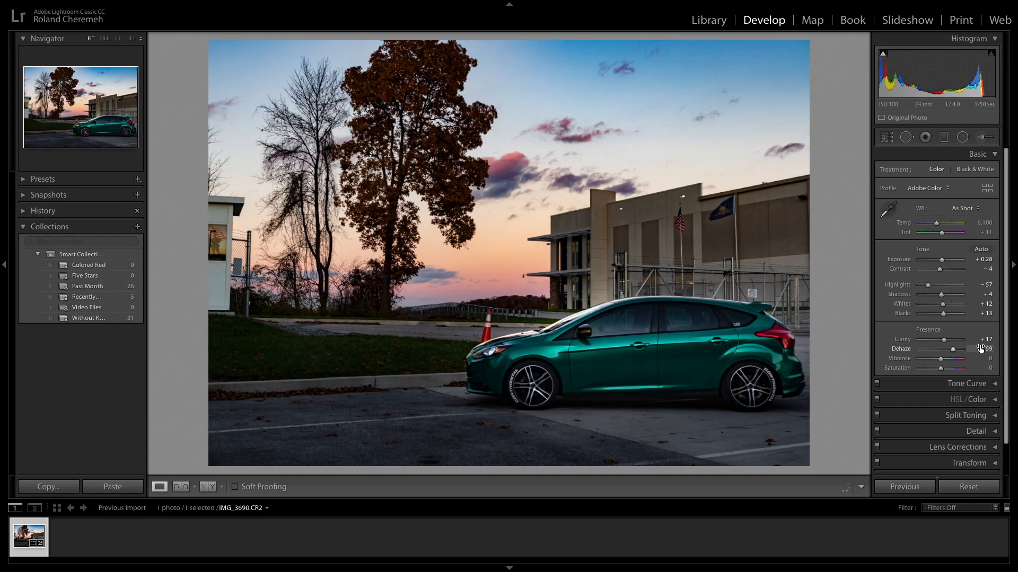
pyautogui.doubleClick(903, 350)
pyautogui.moveTo(987, 350); pyautogui.dragTo(985, 350)
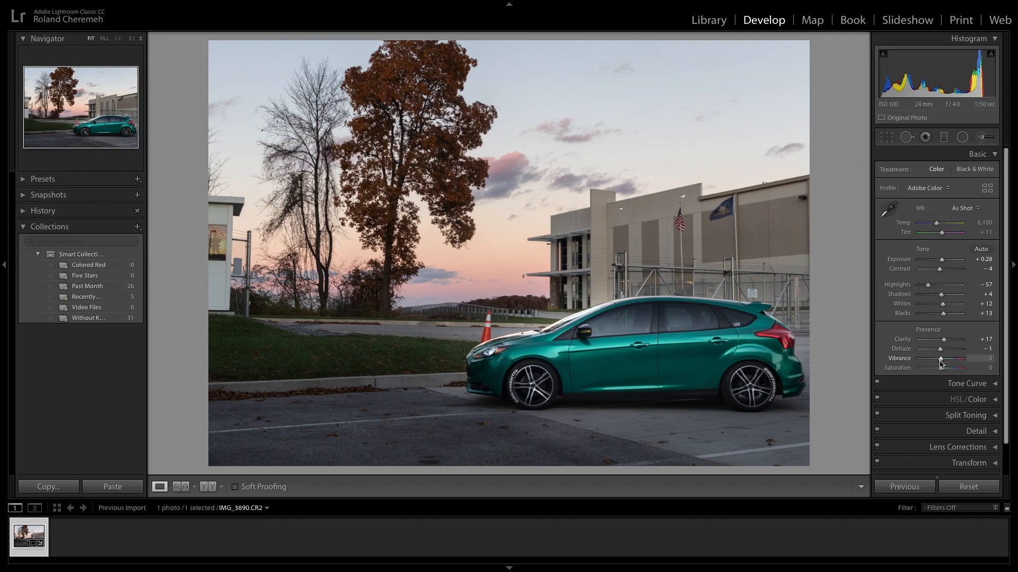
# Step: Raise the whole photo's Vibrance slightly and set Saturation to -7
pyautogui.moveTo(941, 360)
pyautogui.mouseDown()
pyautogui.moveTo(966, 372)
pyautogui.moveTo(928, 370)
pyautogui.moveTo(954, 362)
pyautogui.mouseUp()
pyautogui.doubleClick(900, 358)
pyautogui.doubleClick(928, 370)
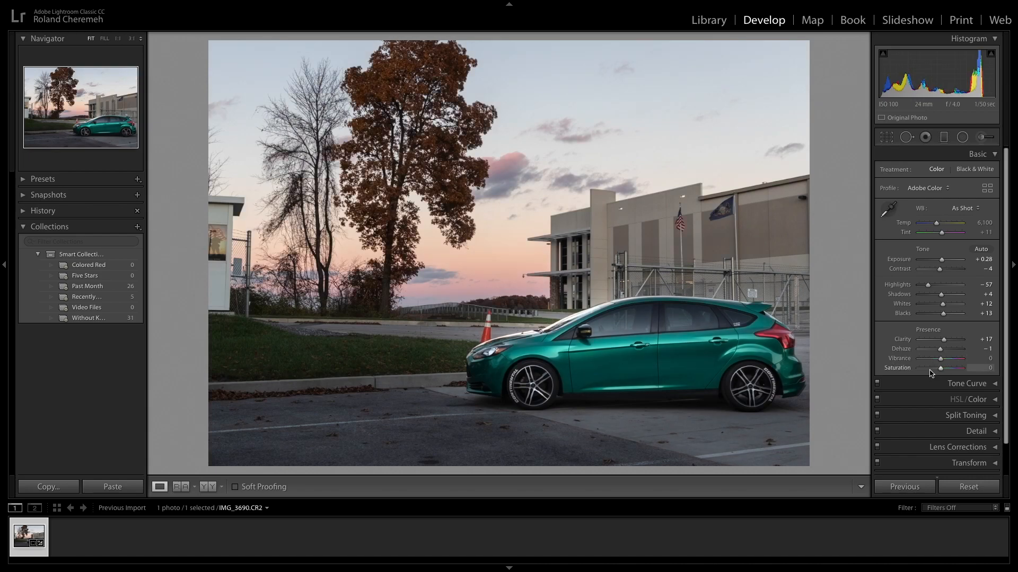
pyautogui.moveTo(940, 374)
pyautogui.mouseDown()
pyautogui.moveTo(934, 362)
pyautogui.moveTo(945, 359)
pyautogui.moveTo(939, 370)
pyautogui.mouseUp()
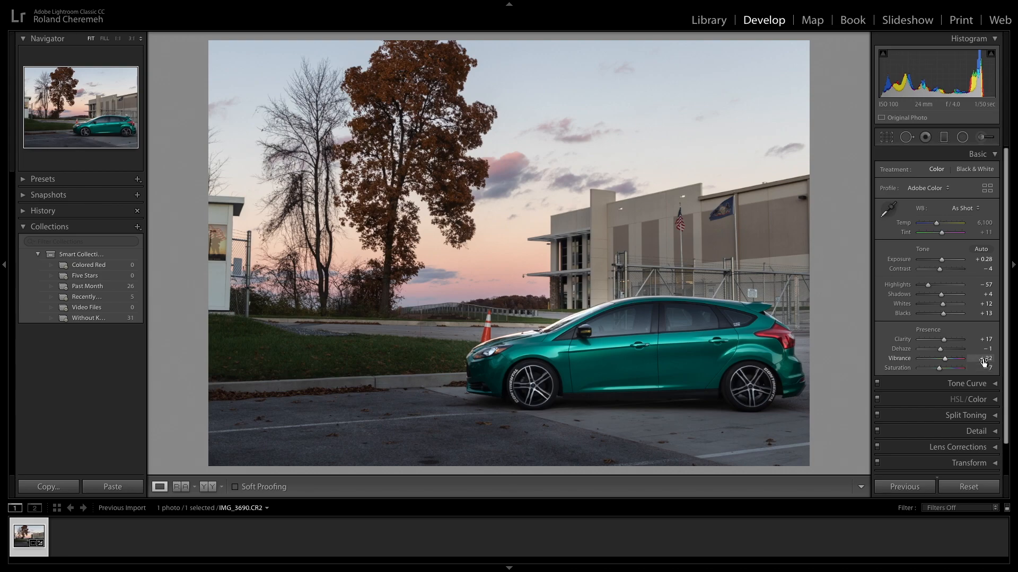
pyautogui.click(978, 154)
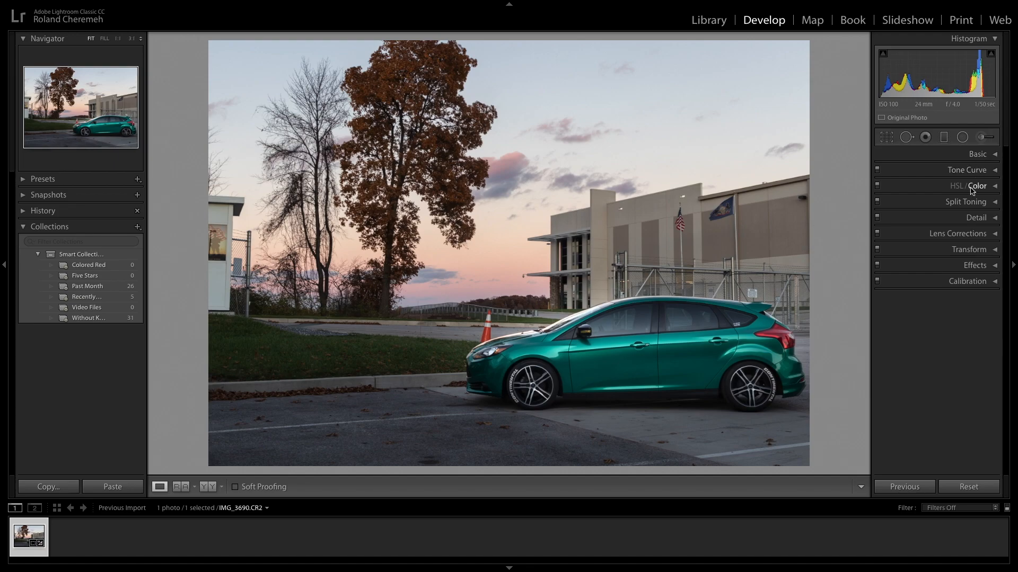
# Step: Set the tone curve's Highlights to +14, Lights to +7, Darks to +8 and Shadows to -12
pyautogui.click(969, 169)
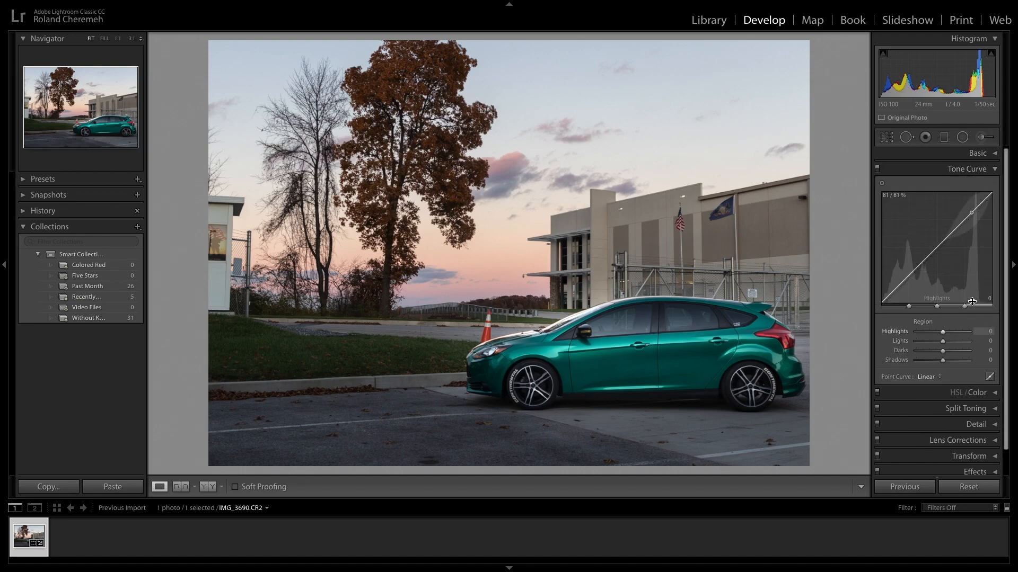
pyautogui.moveTo(952, 336); pyautogui.dragTo(947, 336)
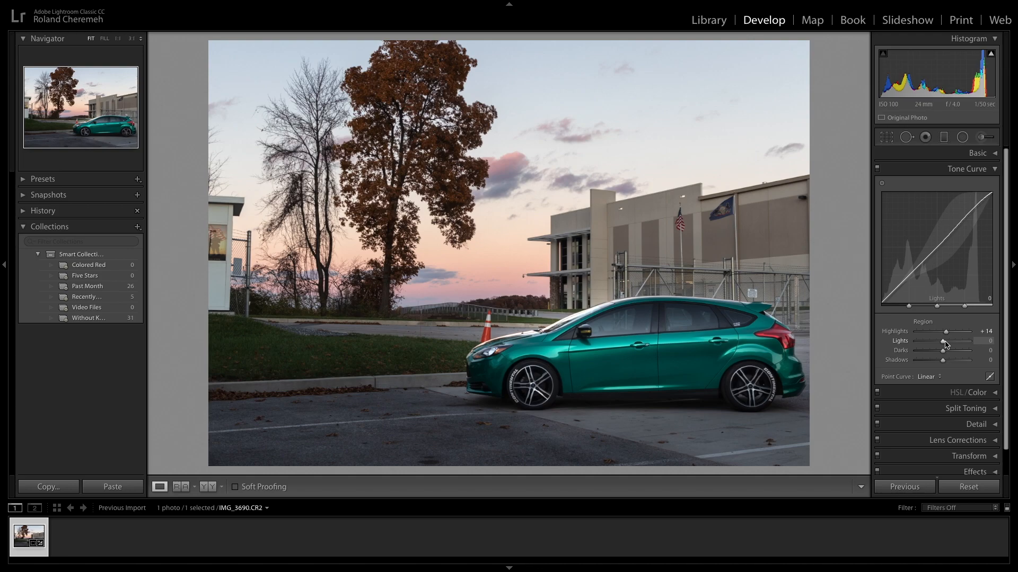
pyautogui.moveTo(945, 345); pyautogui.dragTo(948, 346)
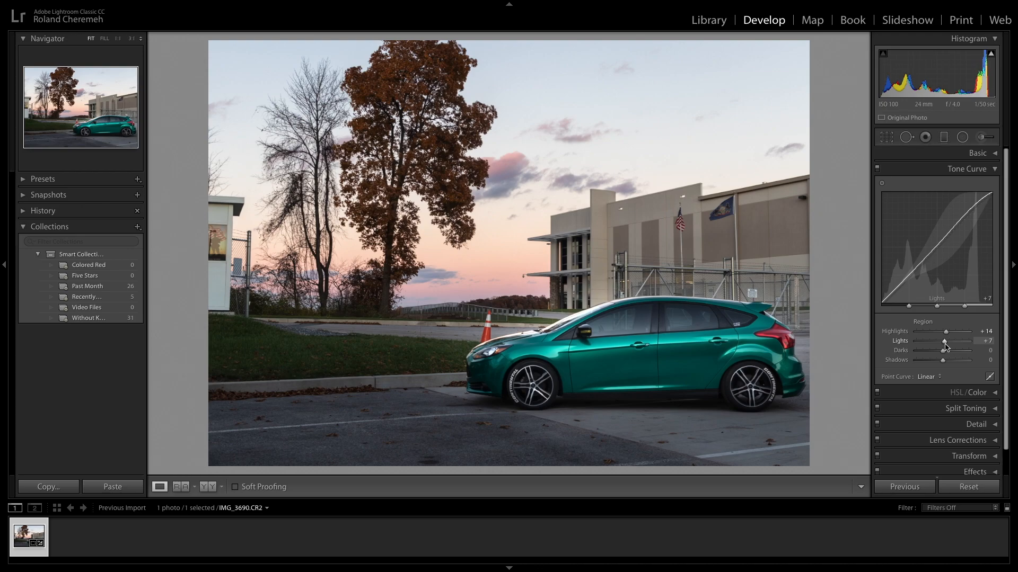
pyautogui.moveTo(945, 354); pyautogui.dragTo(946, 355)
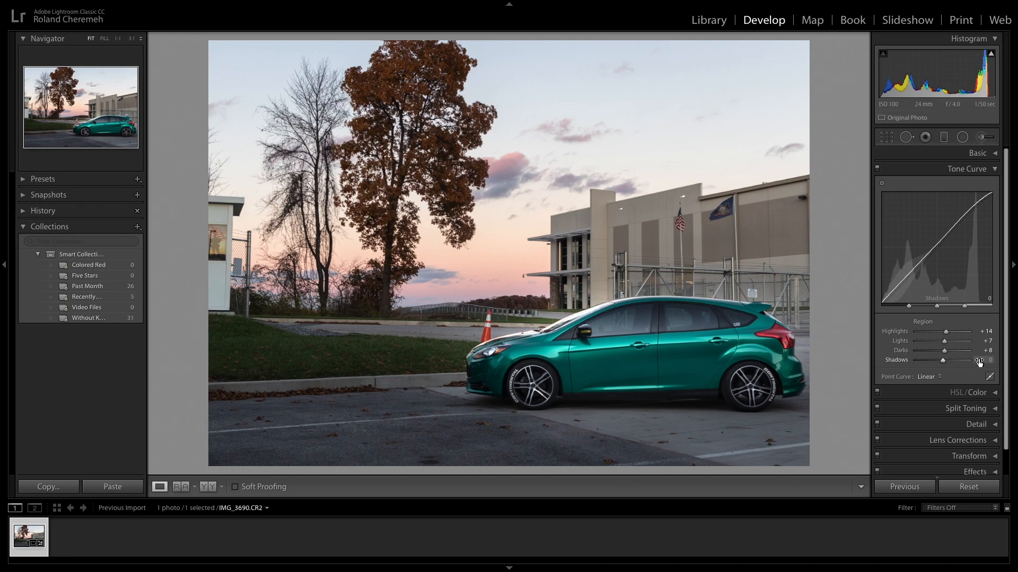
pyautogui.moveTo(945, 364)
pyautogui.mouseDown()
pyautogui.moveTo(977, 360)
pyautogui.moveTo(939, 364)
pyautogui.mouseUp()
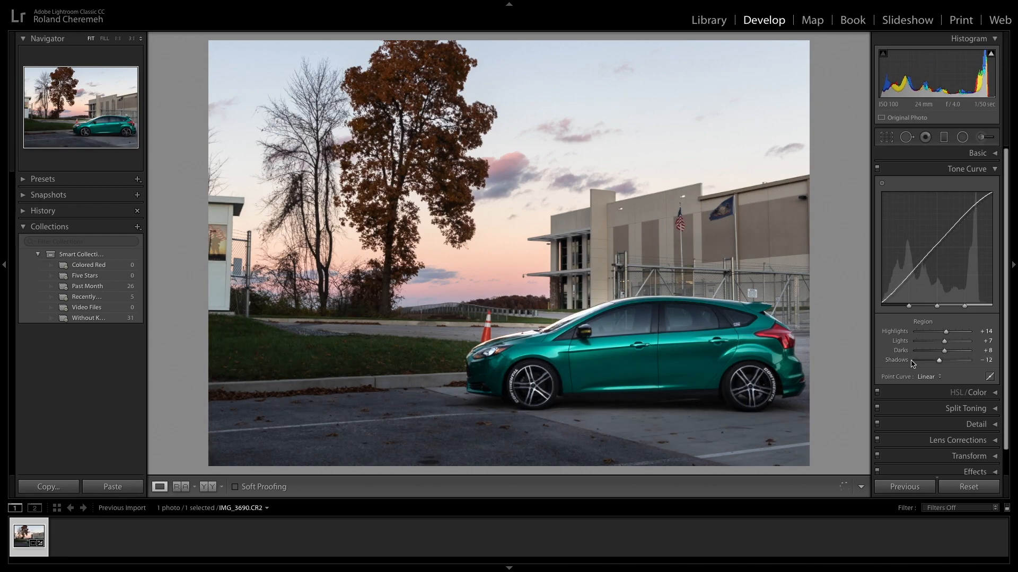
pyautogui.click(990, 168)
# Step: Set the photo's sharpening Amount to 60 and Masking to 35
pyautogui.click(973, 217)
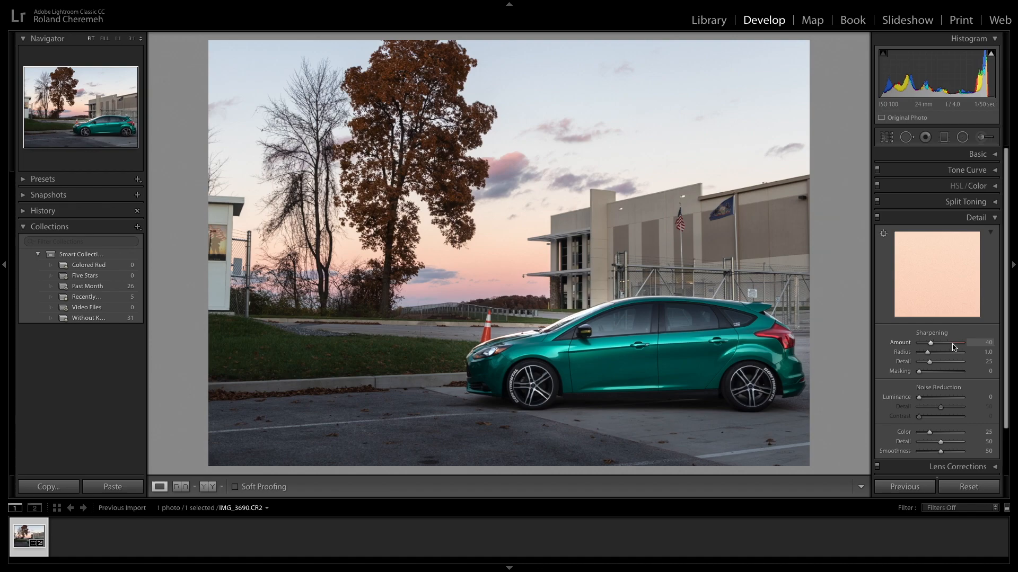
pyautogui.moveTo(970, 344); pyautogui.dragTo(975, 344)
pyautogui.keyDown('alt'); pyautogui.click(971, 372); pyautogui.keyUp('alt')
pyautogui.moveTo(971, 373); pyautogui.dragTo(975, 372)
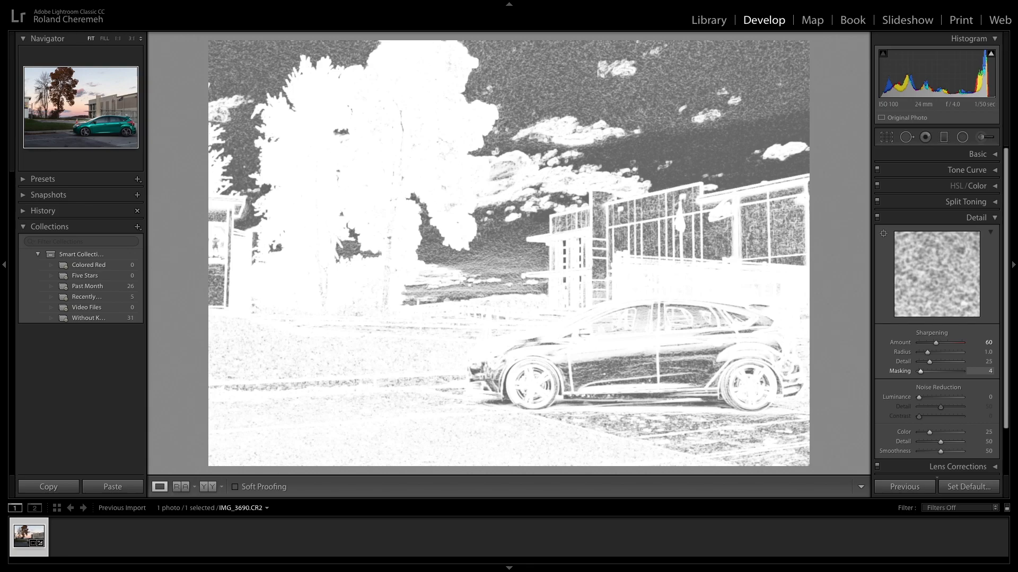
pyautogui.moveTo(984, 372); pyautogui.dragTo(1000, 373)
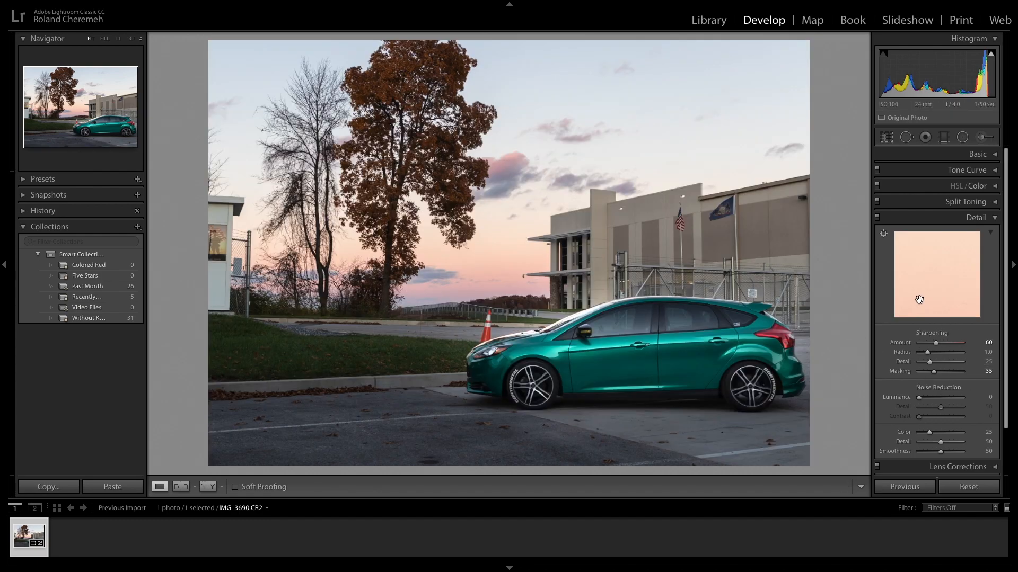
# Step: Apply luminance noise reduction to the photo, judging it on the car's bodywork
pyautogui.moveTo(926, 246); pyautogui.dragTo(944, 303)
pyautogui.click(943, 302)
pyautogui.click(944, 303)
pyautogui.click(944, 304)
pyautogui.click(950, 302)
pyautogui.moveTo(958, 291); pyautogui.dragTo(863, 310)
pyautogui.moveTo(932, 314); pyautogui.dragTo(937, 302)
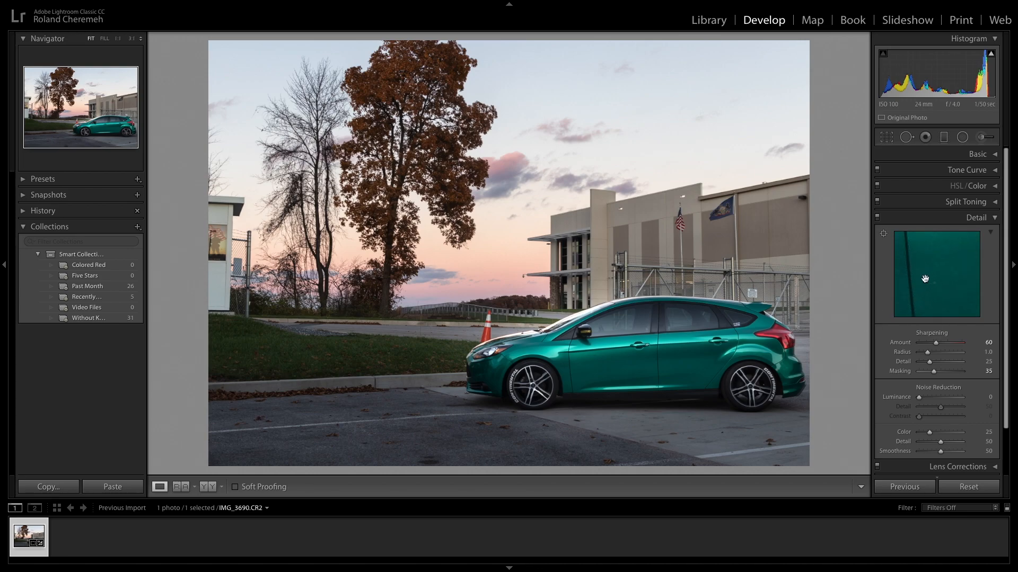
pyautogui.moveTo(954, 263); pyautogui.dragTo(965, 315)
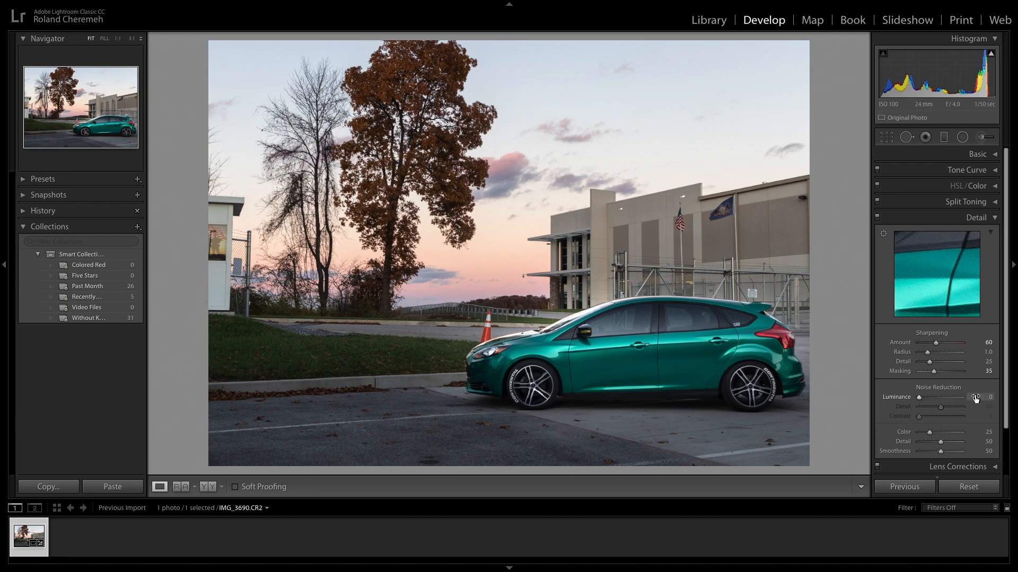
pyautogui.moveTo(975, 398); pyautogui.dragTo(978, 398)
pyautogui.click(982, 219)
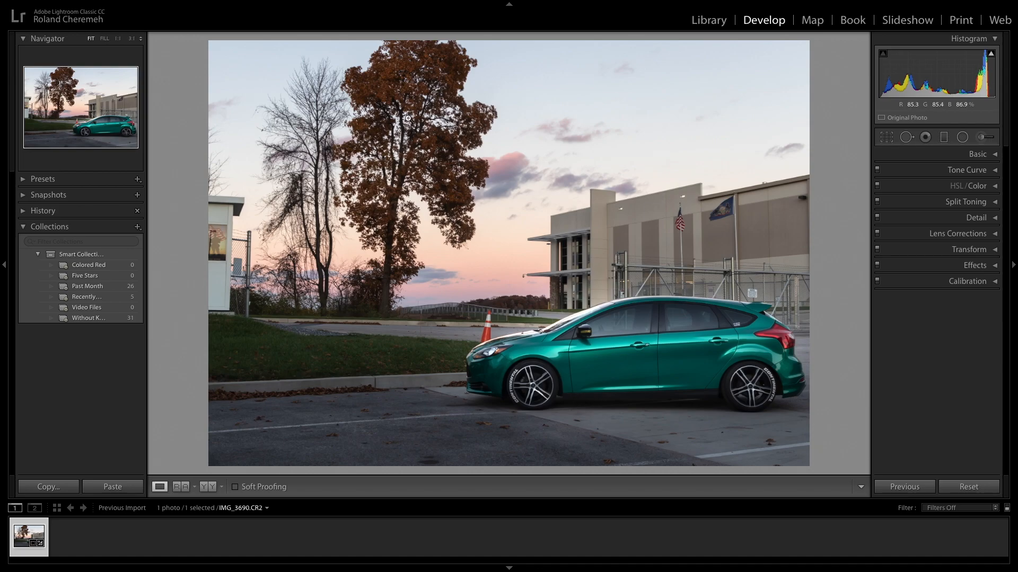
pyautogui.click(945, 139)
pyautogui.moveTo(383, 53); pyautogui.dragTo(398, 162)
pyautogui.moveTo(401, 51); pyautogui.dragTo(394, 153)
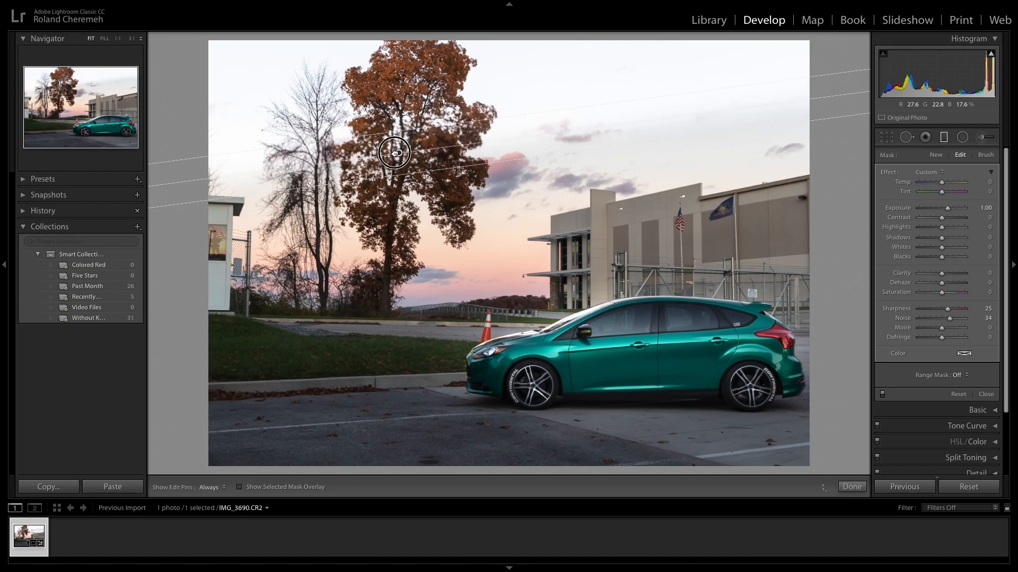
pyautogui.hotkey('ctrl', 'z')
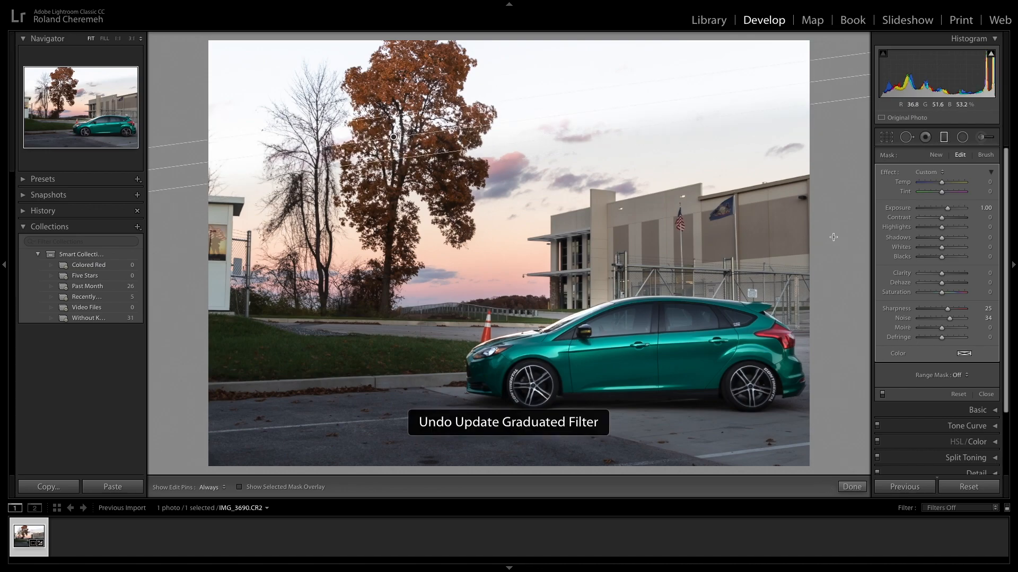
pyautogui.hotkey('ctrl', 'z')
pyautogui.hotkey('ctrl', 'z')
pyautogui.hotkey('ctrl', 'z')
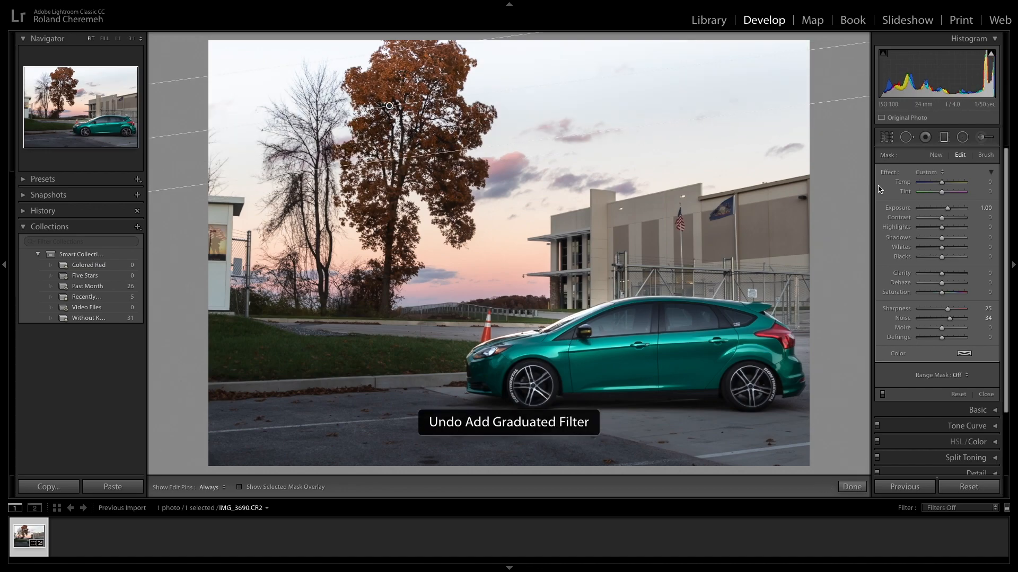
# Step: Add a second radial filter as a tall, tilted ellipse around the large autumn tree
pyautogui.click(962, 138)
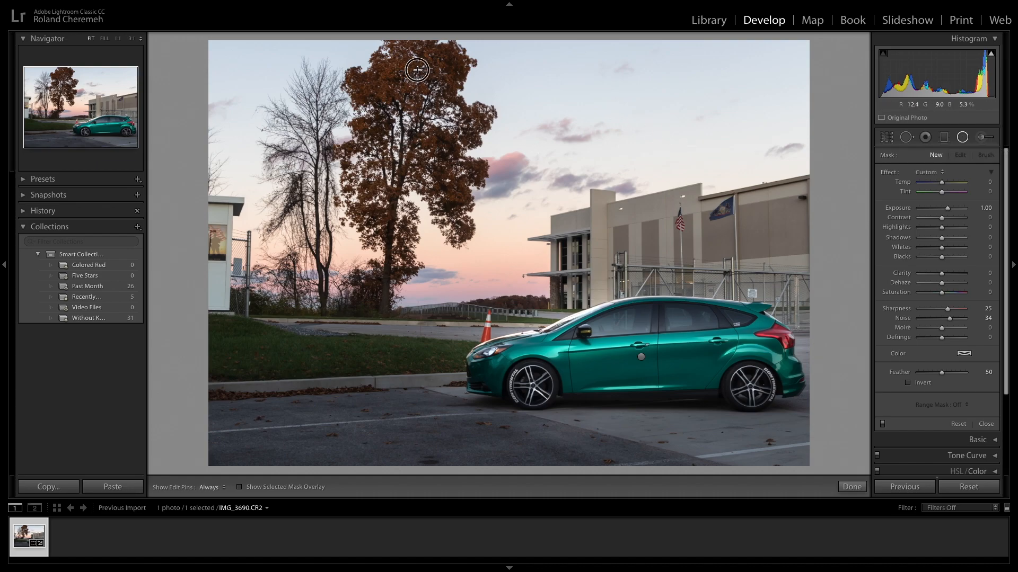
pyautogui.moveTo(417, 70); pyautogui.dragTo(491, 387)
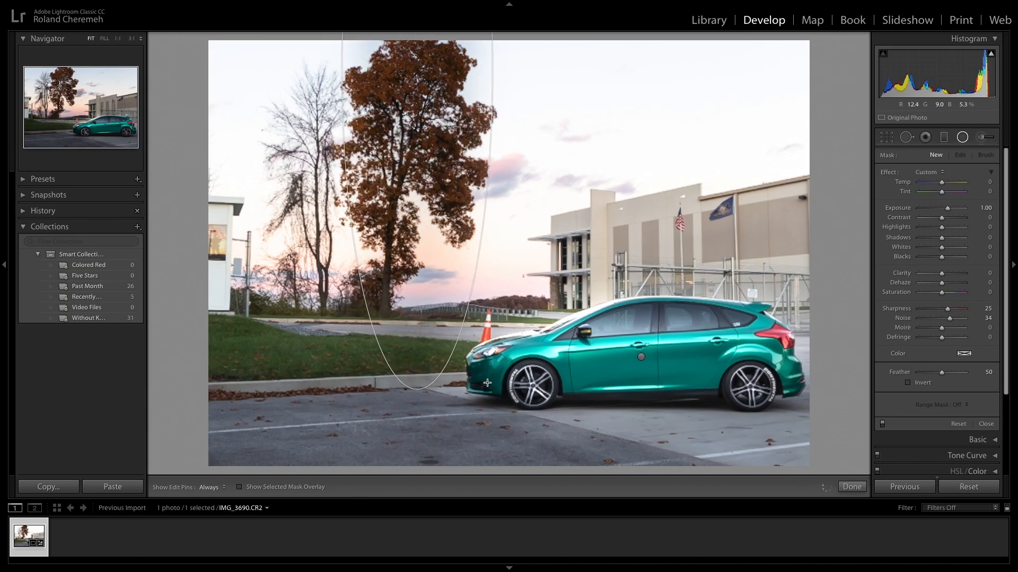
pyautogui.moveTo(406, 111); pyautogui.dragTo(403, 211)
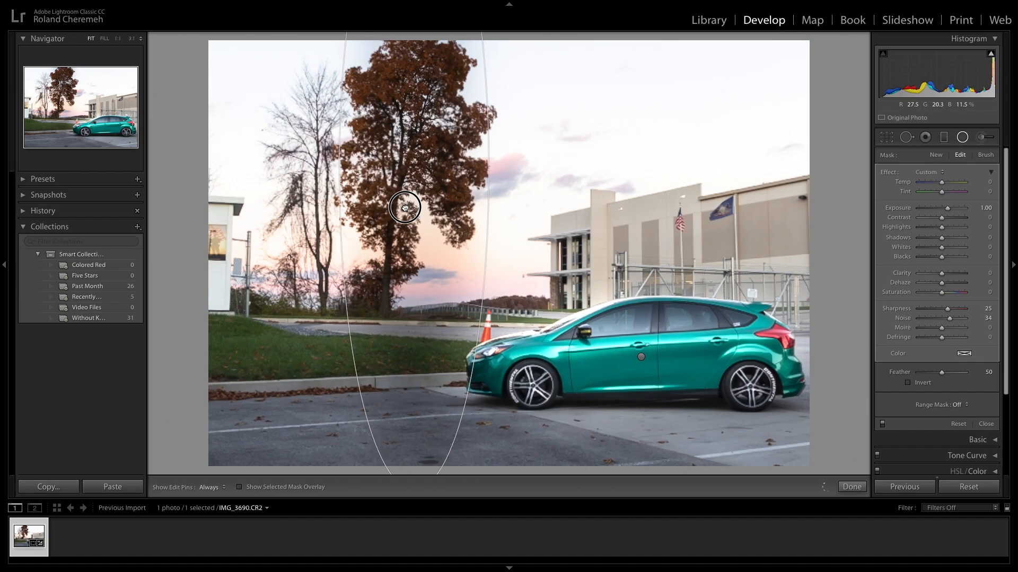
pyautogui.moveTo(392, 340); pyautogui.dragTo(389, 299)
pyautogui.moveTo(411, 451); pyautogui.dragTo(366, 329)
pyautogui.moveTo(397, 174); pyautogui.dragTo(364, 164)
pyautogui.moveTo(323, 121); pyautogui.dragTo(336, 109)
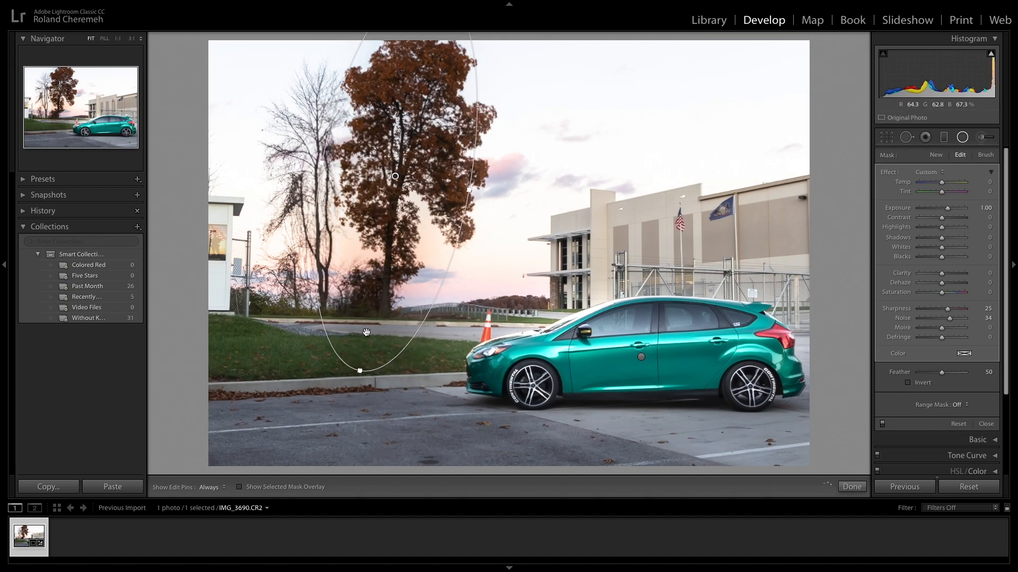
# Step: Widen, shorten and reposition the new radial filter to surround both trees, and invert it to affect the inside
pyautogui.moveTo(360, 371); pyautogui.dragTo(368, 316)
pyautogui.moveTo(380, 214); pyautogui.dragTo(398, 216)
pyautogui.moveTo(342, 163); pyautogui.dragTo(289, 159)
pyautogui.click(440, 180)
pyautogui.moveTo(440, 181); pyautogui.dragTo(398, 173)
pyautogui.moveTo(365, 346); pyautogui.dragTo(342, 329)
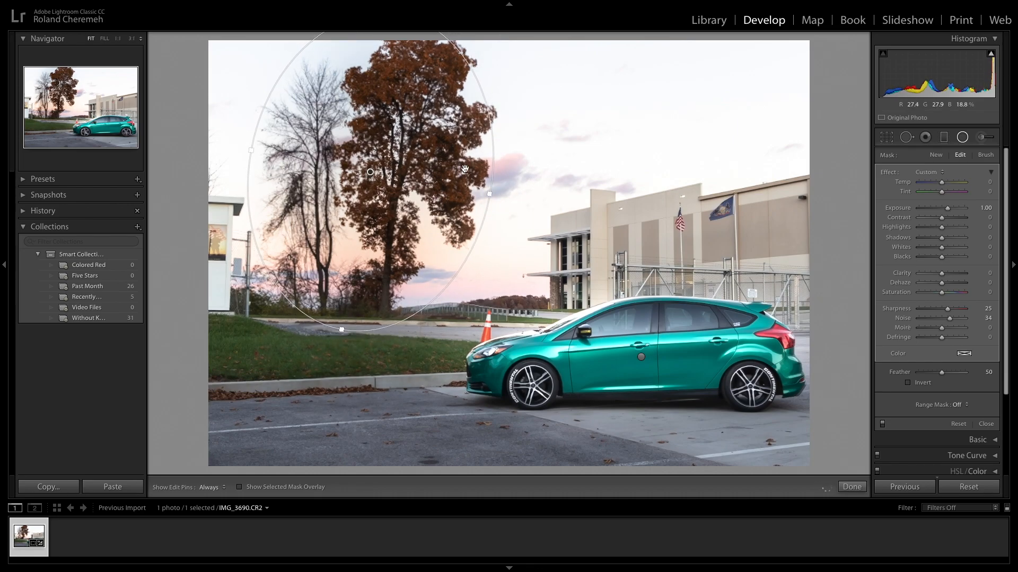
pyautogui.moveTo(488, 191); pyautogui.dragTo(479, 191)
pyautogui.moveTo(393, 147); pyautogui.dragTo(404, 147)
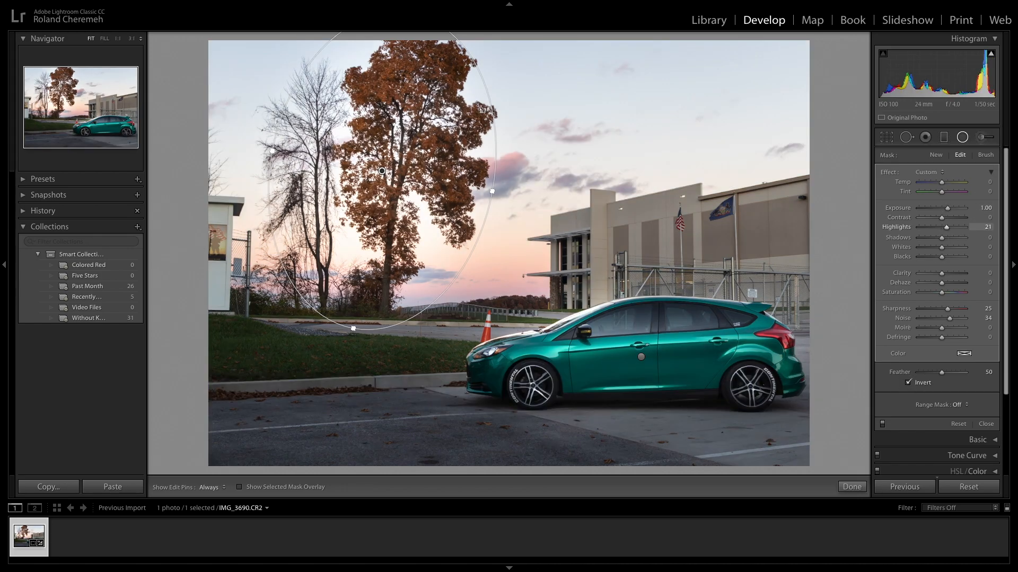
# Step: Set the tree filter's Highlights to 27, Whites to 31, Blacks to 20, Clarity to 8 and Dehaze to -4, and finish editing
pyautogui.moveTo(949, 227)
pyautogui.mouseDown()
pyautogui.moveTo(919, 227)
pyautogui.moveTo(960, 227)
pyautogui.mouseUp()
pyautogui.click(981, 250)
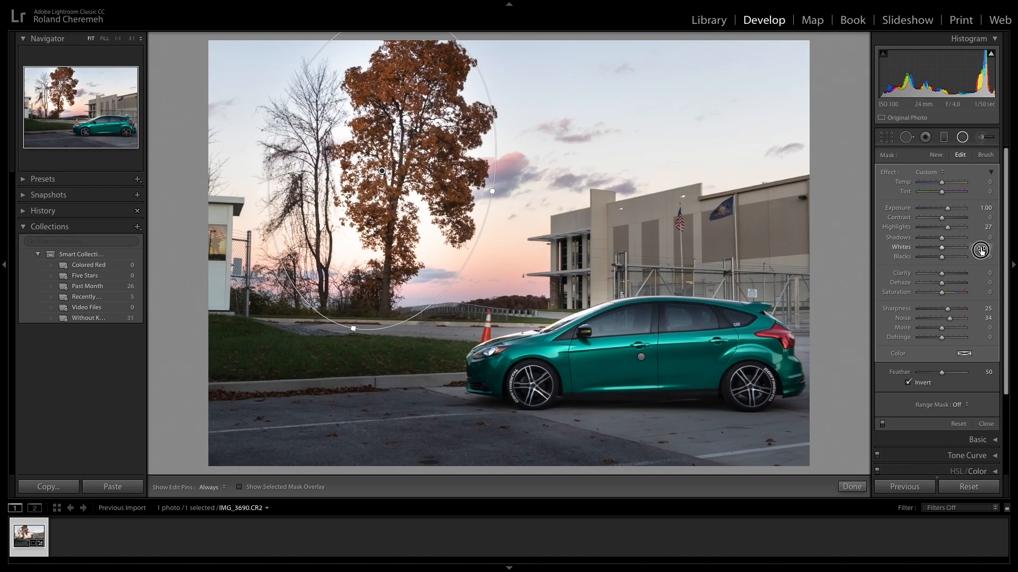
pyautogui.moveTo(981, 248); pyautogui.dragTo(982, 248)
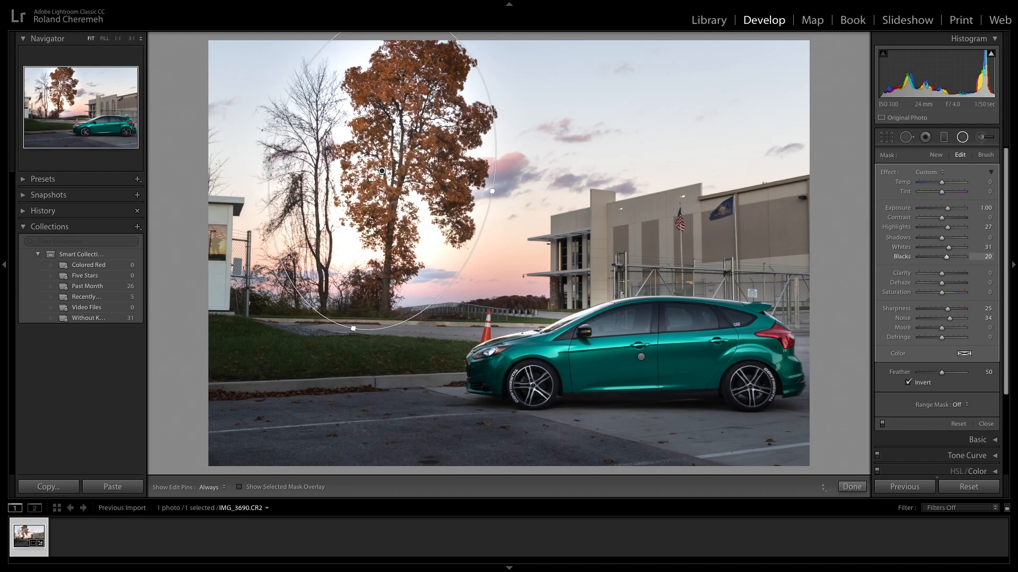
pyautogui.click(983, 274)
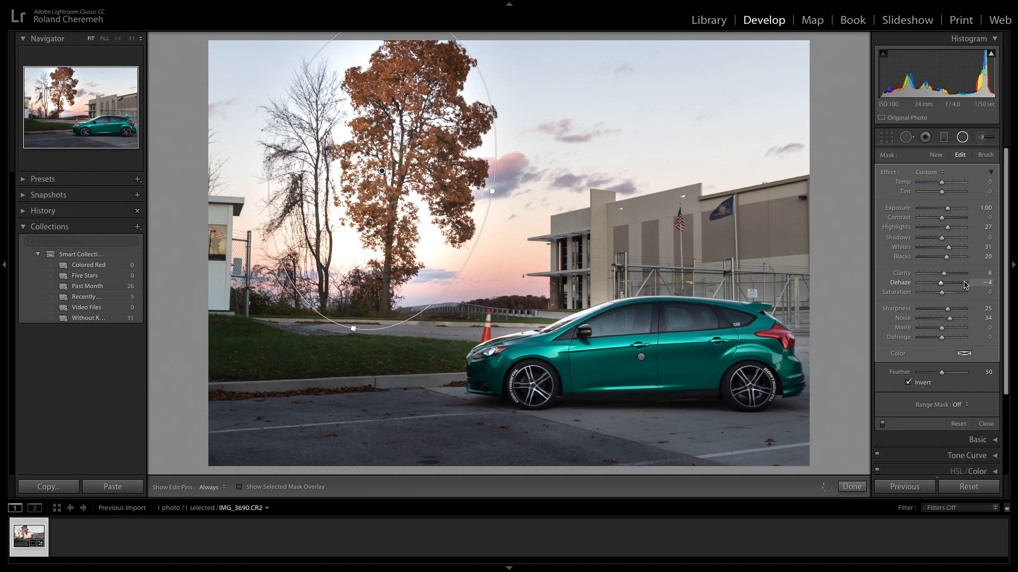
pyautogui.click(850, 486)
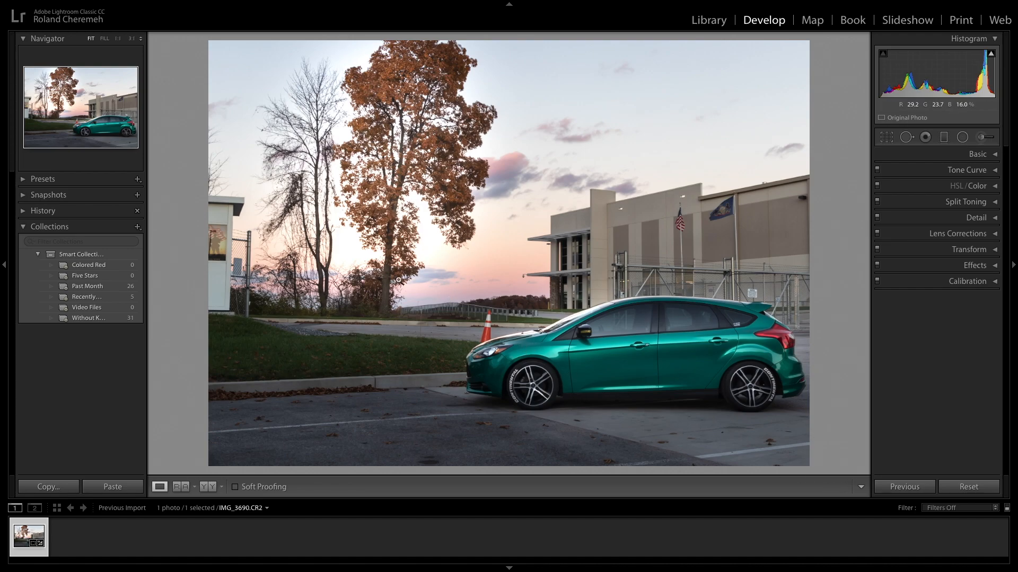
# Step: Undo the tree filter's Dehaze, Clarity and Blacks adjustments
pyautogui.hotkey('ctrl', 'z')
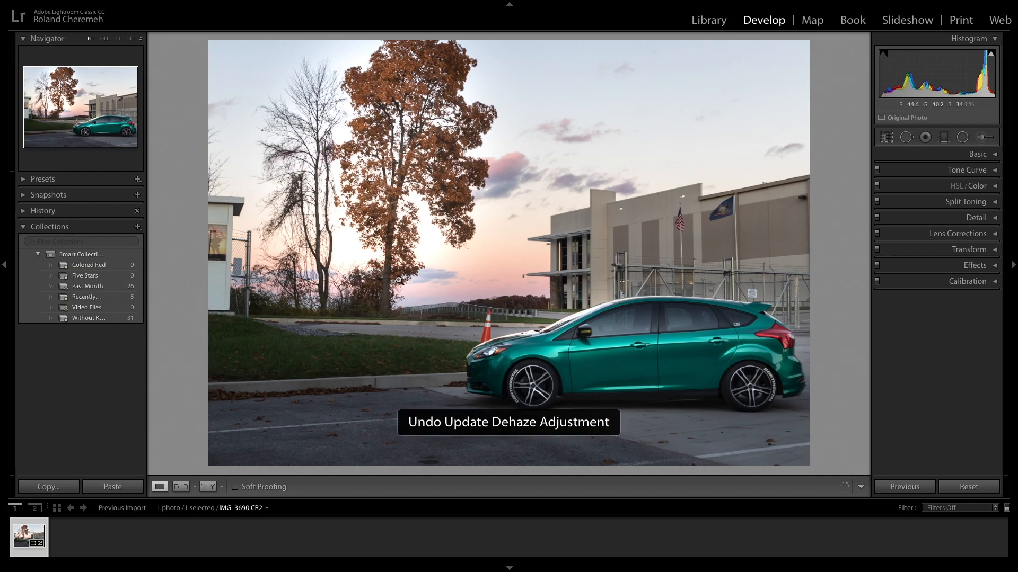
pyautogui.hotkey('ctrl', 'z')
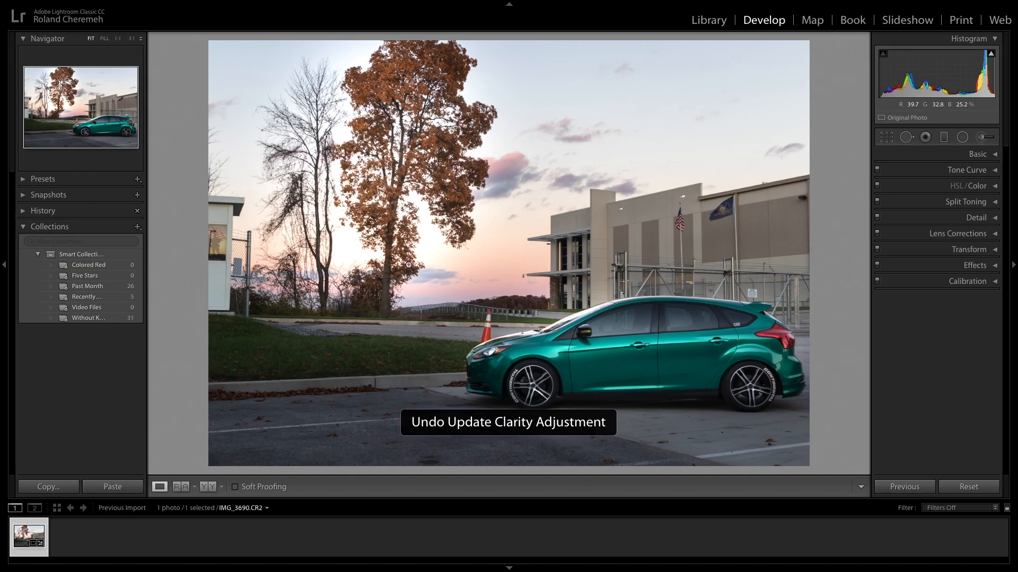
pyautogui.hotkey('ctrl', 'z')
pyautogui.hotkey('ctrl', 'z')
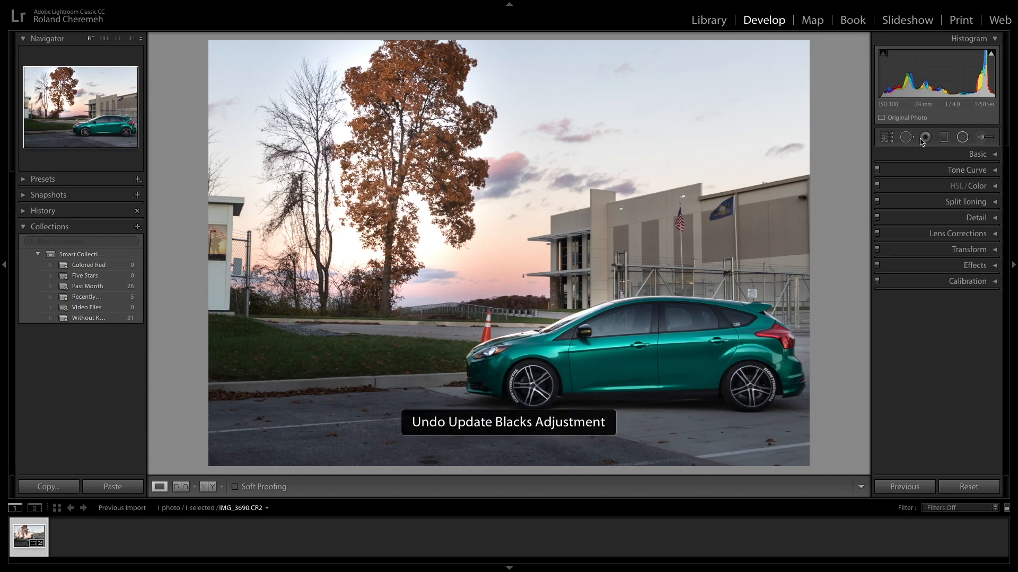
pyautogui.click(423, 180)
pyautogui.click(528, 161)
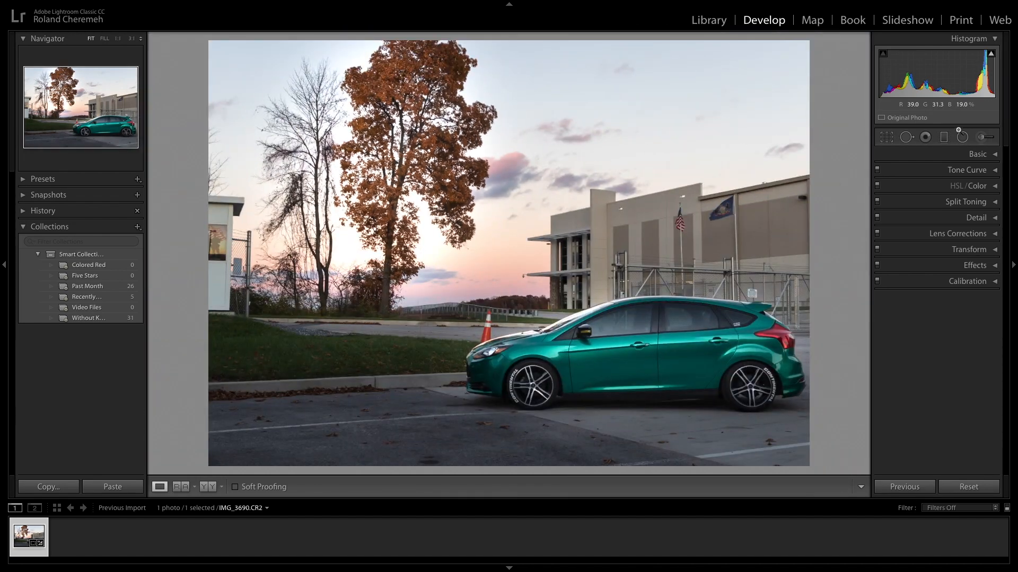
# Step: Reopen the radial filter on the trees and set its Highlights to -52 and Whites to 2
pyautogui.click(962, 137)
pyautogui.click(382, 171)
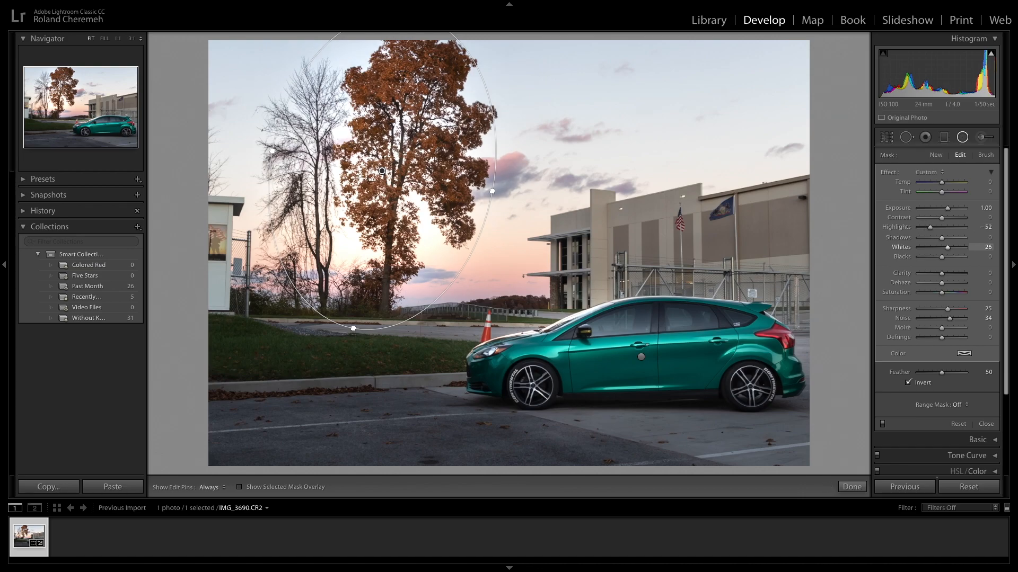
pyautogui.click(988, 249)
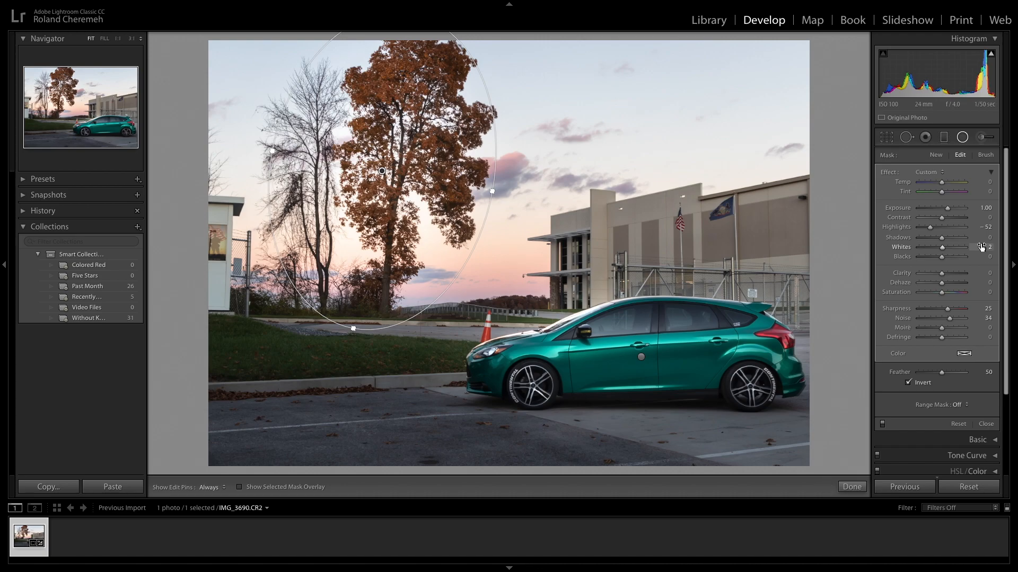
# Step: Undo the last Whites change and delete the radial filter on the trees
pyautogui.hotkey('ctrl', 'z')
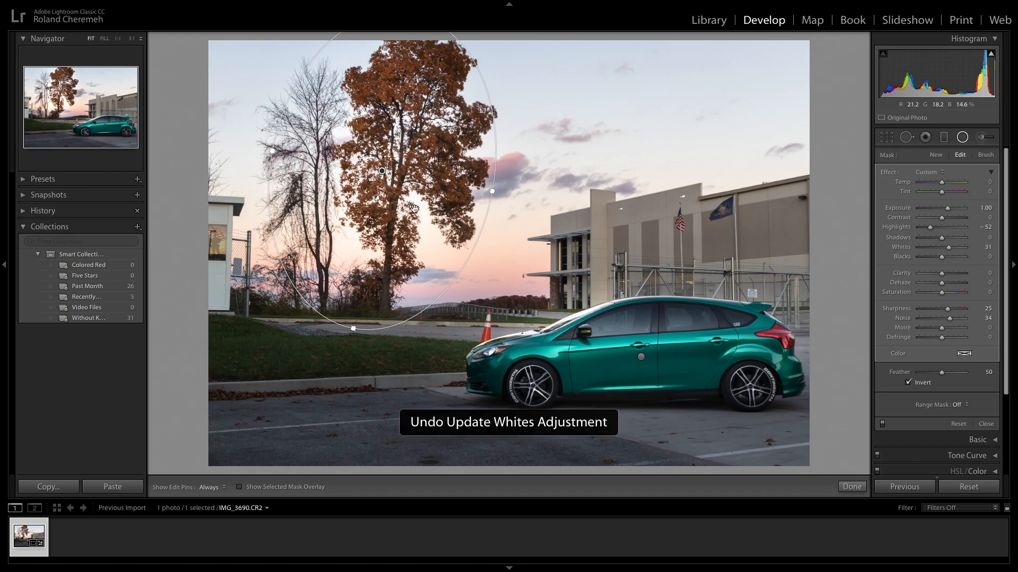
pyautogui.rightClick(381, 171)
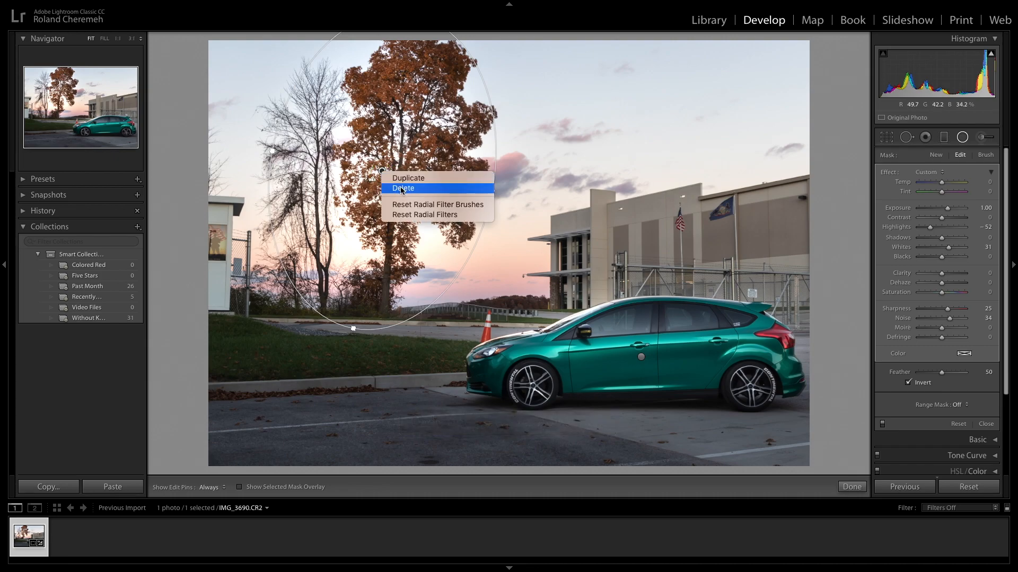
pyautogui.click(401, 189)
# Step: Start an adjustment brush with Exposure 1.00 at size 3.0 and paint the first strokes on the orange tree's foliage
pyautogui.click(979, 138)
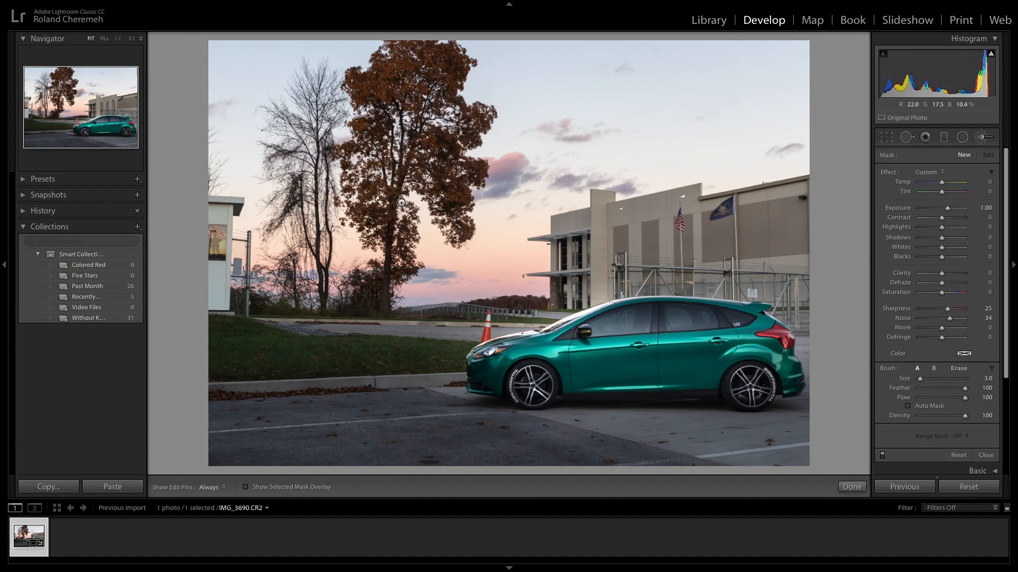
pyautogui.press('h')
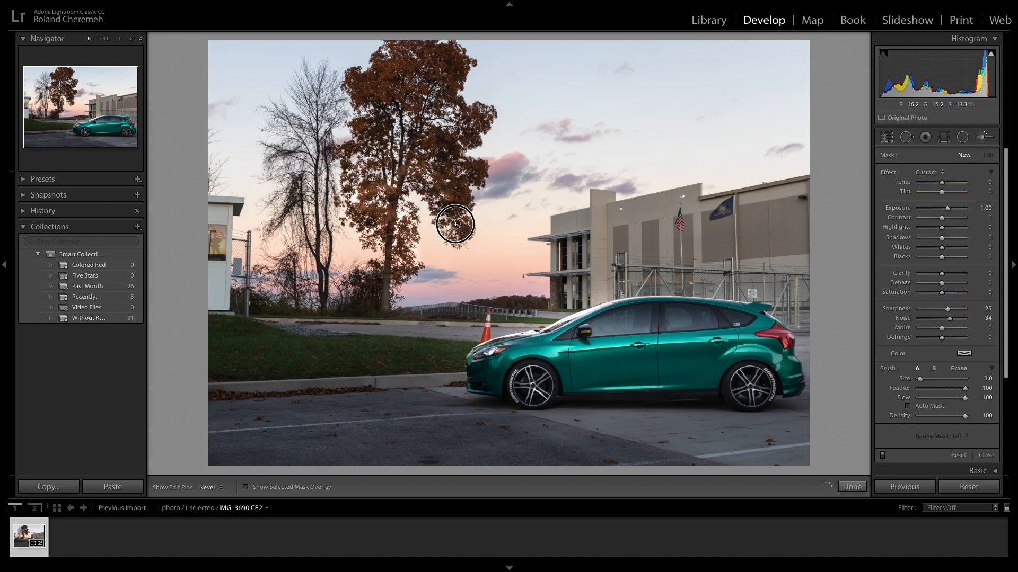
pyautogui.moveTo(443, 237)
pyautogui.mouseDown()
pyautogui.moveTo(429, 193)
pyautogui.moveTo(448, 191)
pyautogui.moveTo(462, 228)
pyautogui.mouseUp()
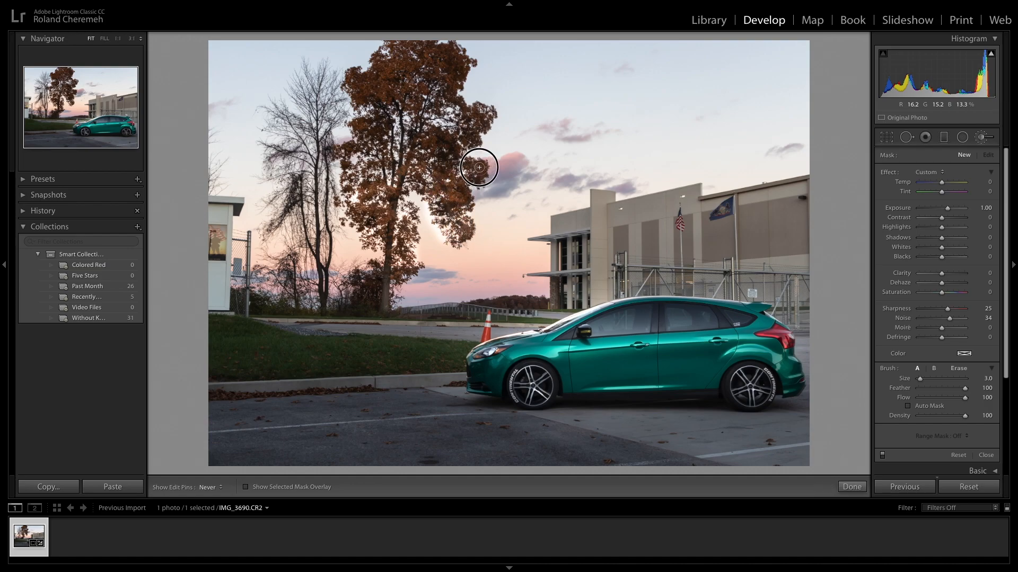
pyautogui.press('h')
pyautogui.click(438, 147)
pyautogui.press('h')
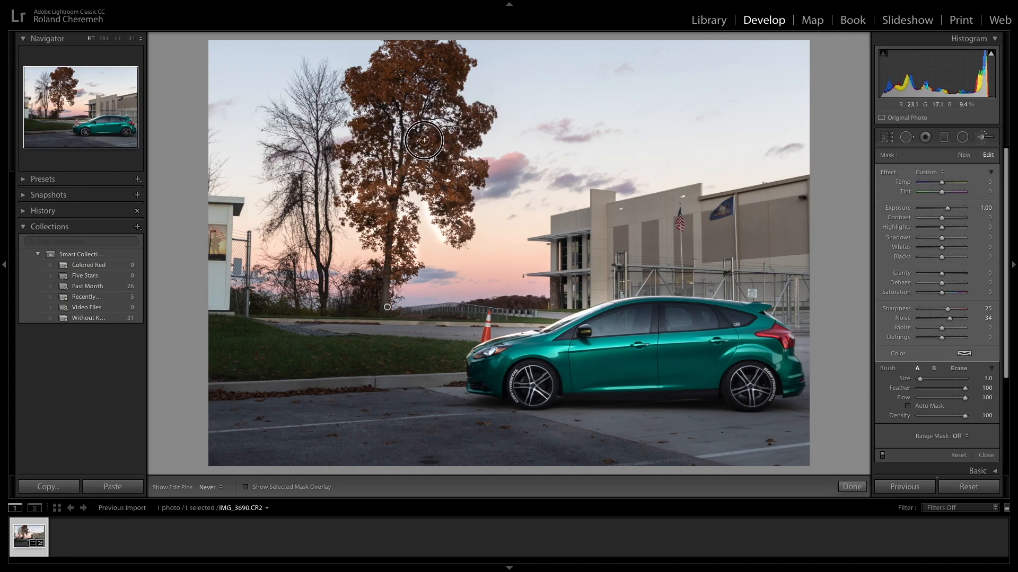
pyautogui.press('h')
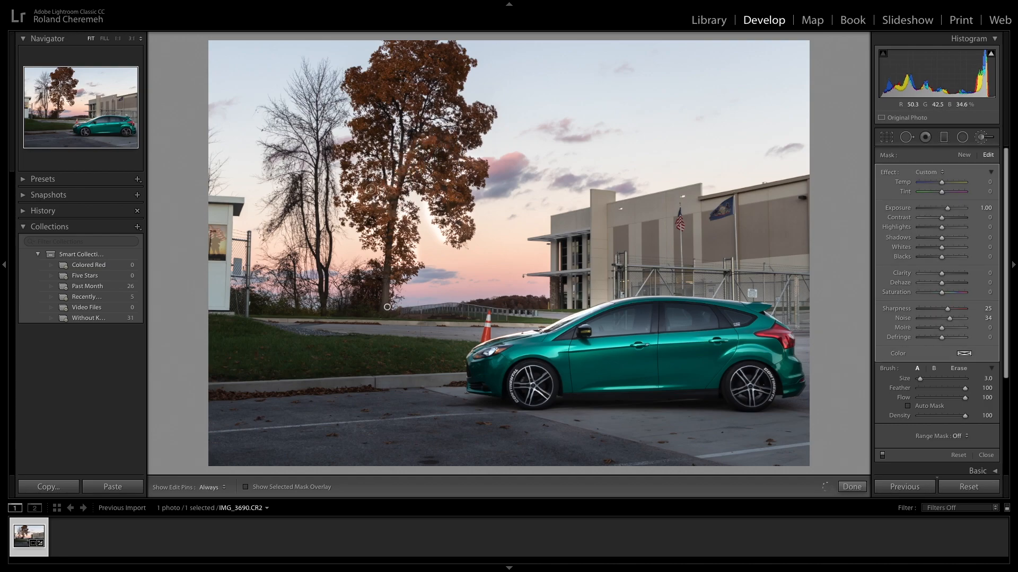
pyautogui.press('h')
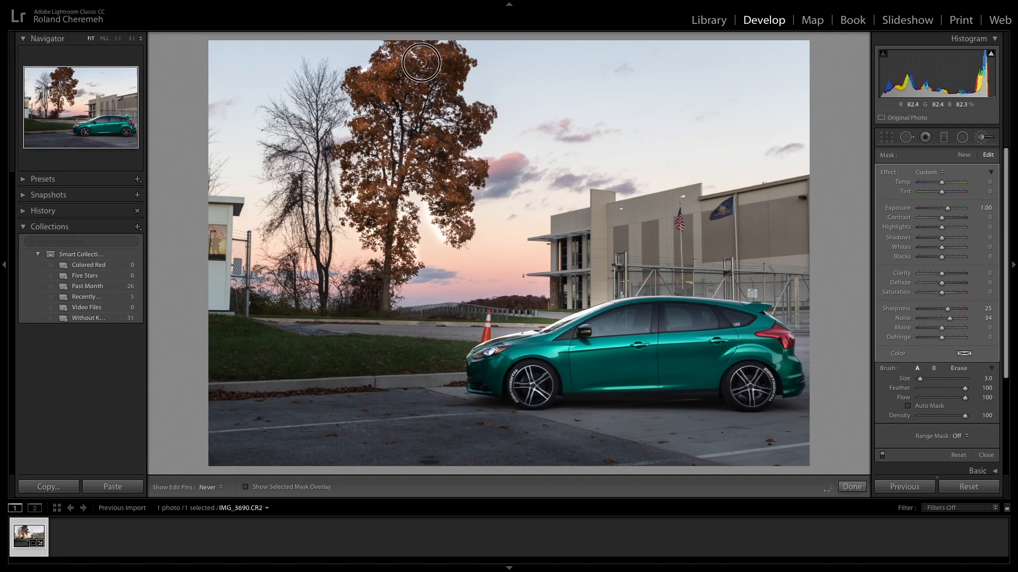
# Step: Brush over the rest of the orange tree, the bare tree and the distant treeline, reducing the brush size to 1.0 for finer strokes
pyautogui.moveTo(392, 71)
pyautogui.mouseDown()
pyautogui.moveTo(460, 60)
pyautogui.moveTo(460, 106)
pyautogui.moveTo(487, 109)
pyautogui.moveTo(470, 141)
pyautogui.moveTo(469, 116)
pyautogui.moveTo(447, 131)
pyautogui.moveTo(461, 240)
pyautogui.moveTo(455, 224)
pyautogui.moveTo(476, 160)
pyautogui.moveTo(484, 173)
pyautogui.moveTo(418, 143)
pyautogui.mouseUp()
pyautogui.moveTo(398, 164)
pyautogui.mouseDown()
pyautogui.moveTo(390, 282)
pyautogui.moveTo(387, 267)
pyautogui.mouseUp()
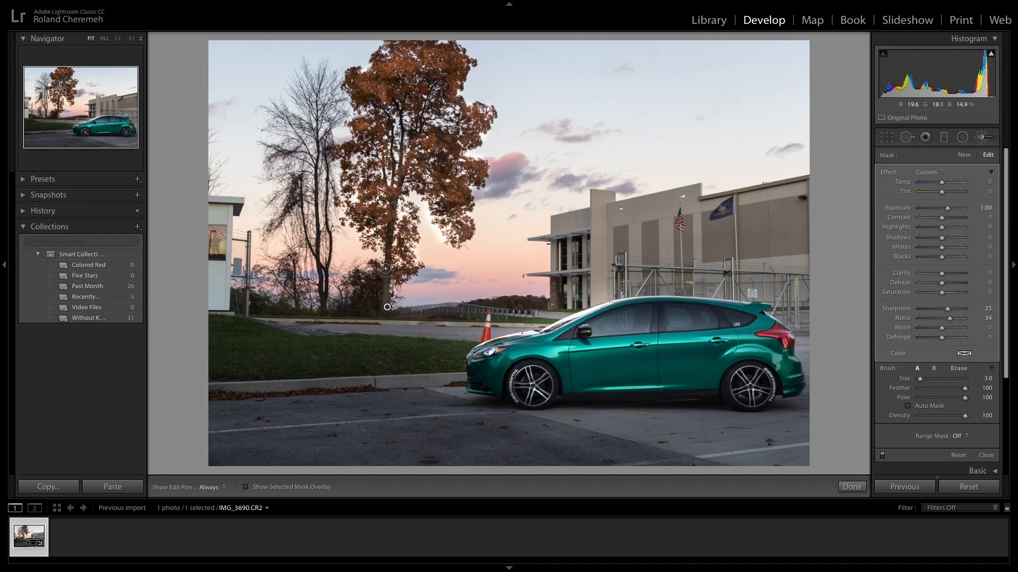
pyautogui.moveTo(378, 285)
pyautogui.mouseDown()
pyautogui.moveTo(370, 296)
pyautogui.moveTo(379, 272)
pyautogui.moveTo(359, 293)
pyautogui.moveTo(372, 285)
pyautogui.moveTo(324, 294)
pyautogui.moveTo(327, 123)
pyautogui.moveTo(340, 88)
pyautogui.mouseUp()
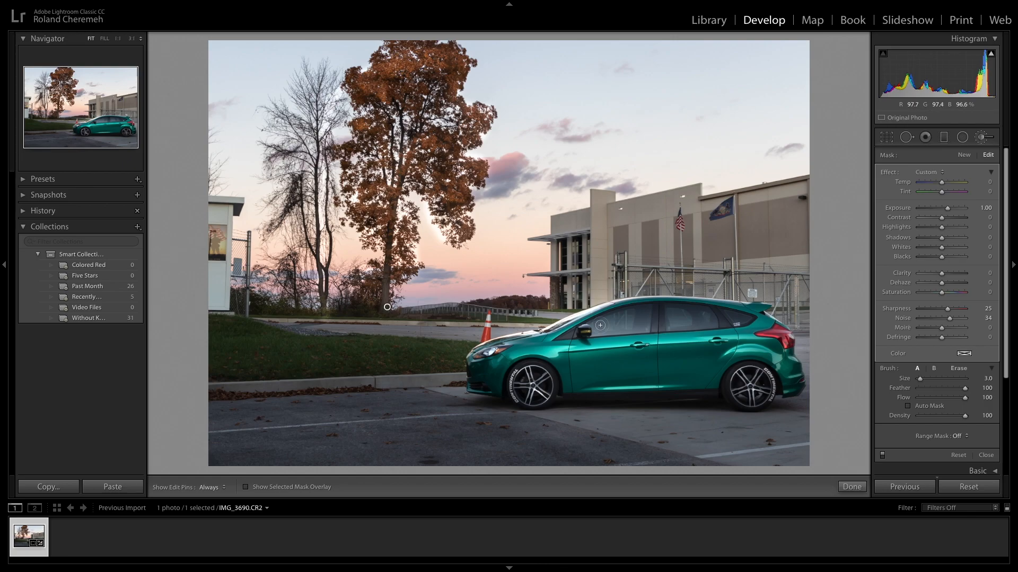
pyautogui.moveTo(506, 301)
pyautogui.mouseDown()
pyautogui.moveTo(546, 301)
pyautogui.moveTo(477, 298)
pyautogui.mouseUp()
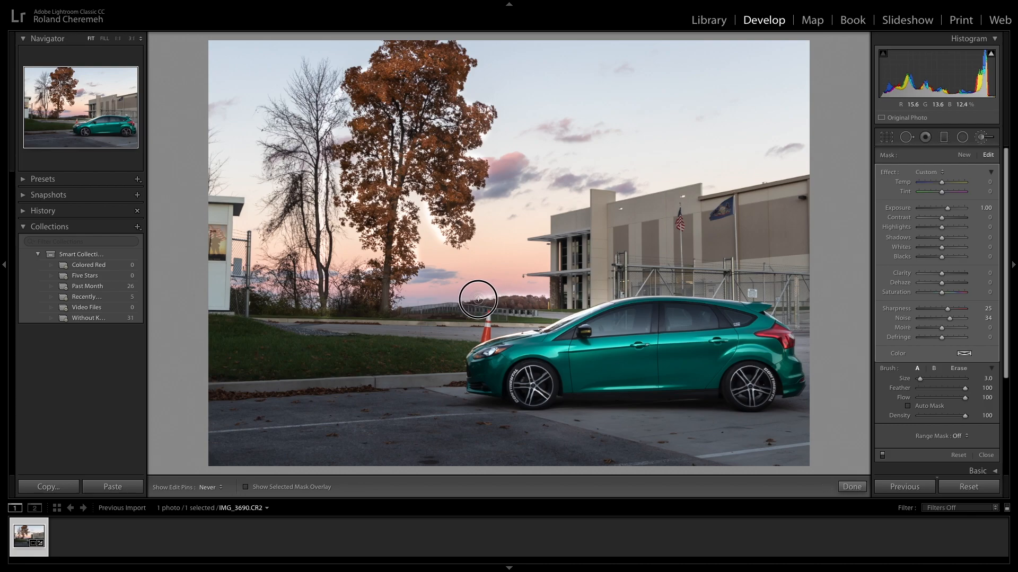
pyautogui.moveTo(444, 217)
pyautogui.mouseDown()
pyautogui.moveTo(460, 231)
pyautogui.moveTo(446, 196)
pyautogui.moveTo(448, 154)
pyautogui.moveTo(473, 126)
pyautogui.mouseUp()
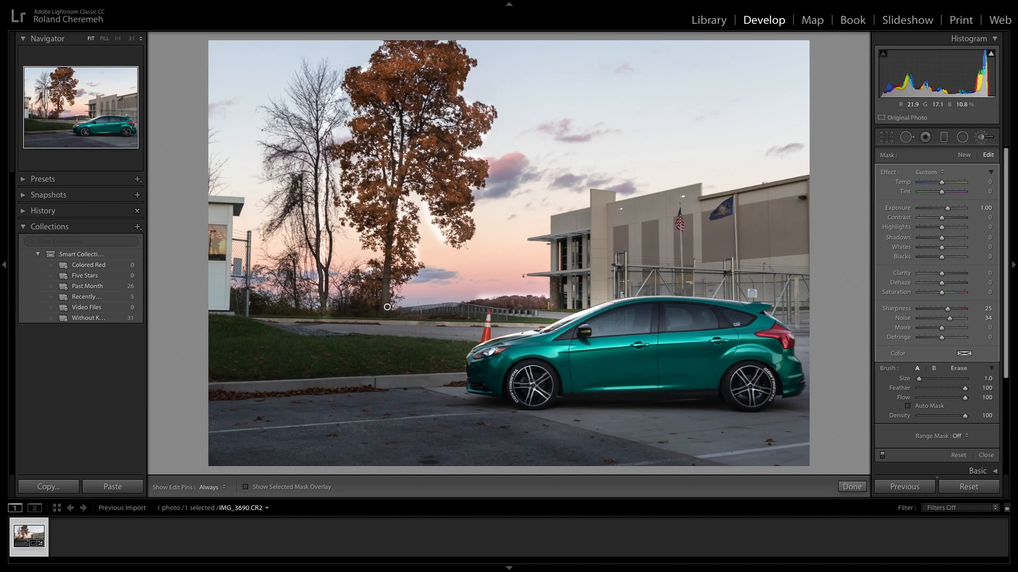
pyautogui.scroll(-2, 402, 46)
pyautogui.moveTo(401, 47)
pyautogui.mouseDown()
pyautogui.moveTo(439, 51)
pyautogui.moveTo(436, 71)
pyautogui.moveTo(401, 155)
pyautogui.moveTo(399, 95)
pyautogui.moveTo(392, 193)
pyautogui.moveTo(431, 105)
pyautogui.moveTo(399, 176)
pyautogui.moveTo(431, 113)
pyautogui.mouseUp()
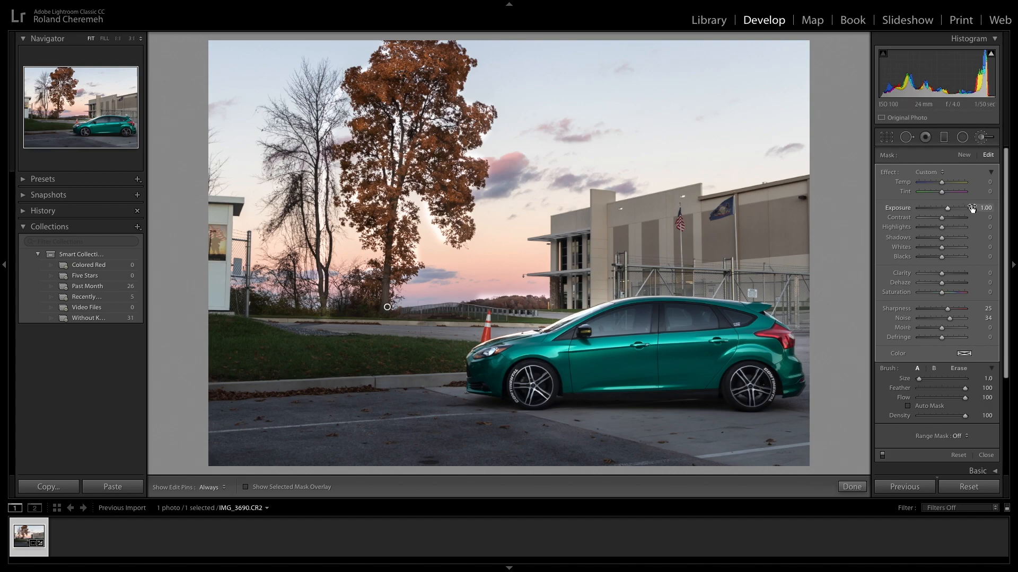
# Step: Set the tree brush's Highlights to 11, Shadows to 23, Whites to 3 and Clarity to 1, and finish editing
pyautogui.moveTo(979, 228); pyautogui.dragTo(985, 228)
pyautogui.moveTo(973, 238); pyautogui.dragTo(980, 238)
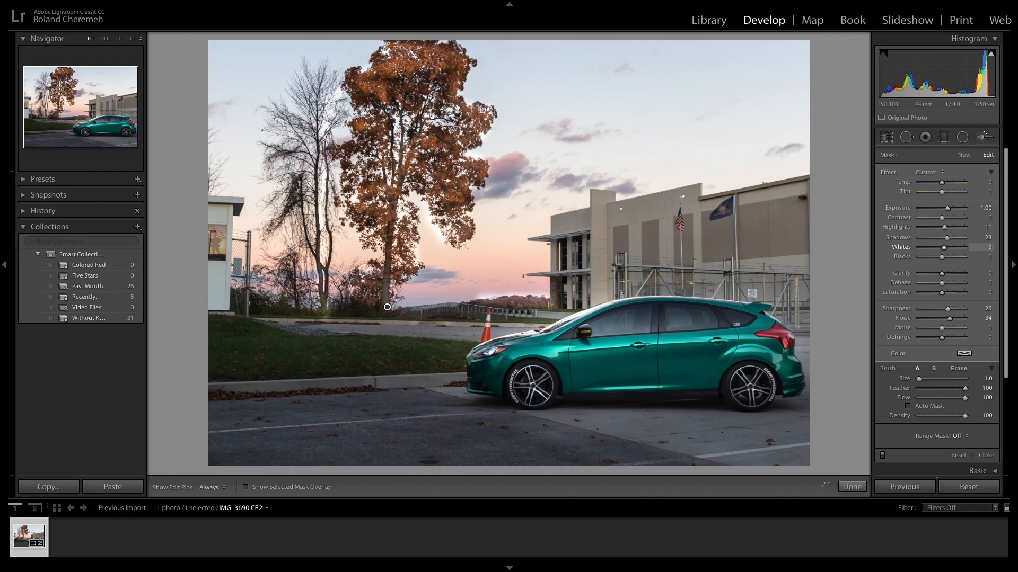
pyautogui.moveTo(981, 247); pyautogui.dragTo(980, 247)
pyautogui.moveTo(974, 274); pyautogui.dragTo(975, 274)
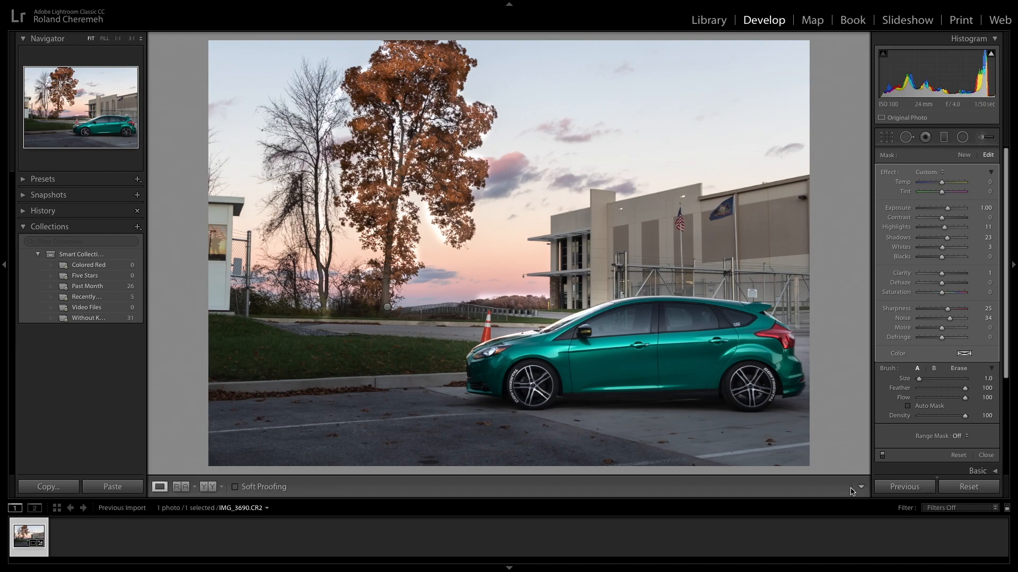
pyautogui.click(851, 487)
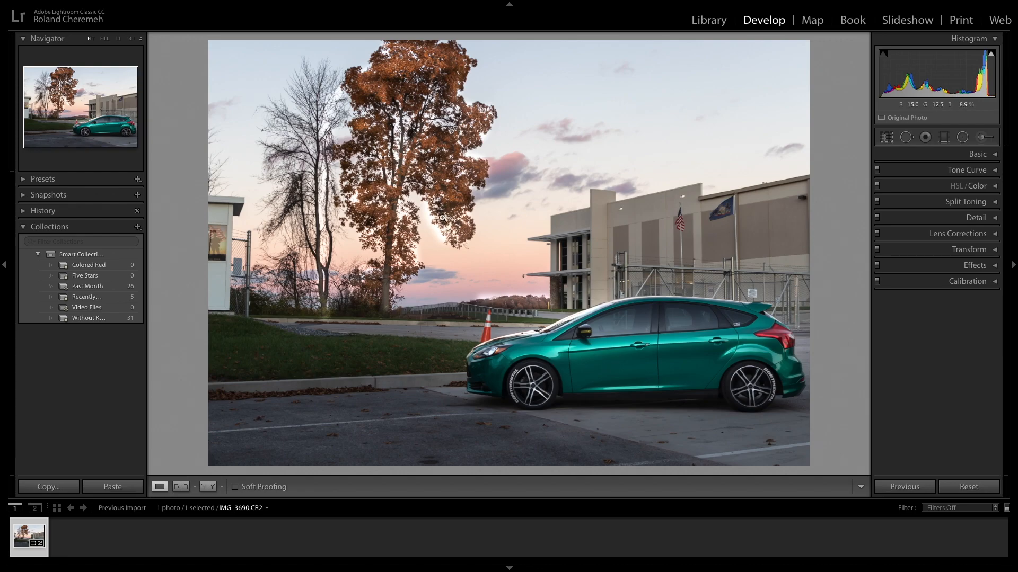
# Step: In the Color adjustments, set Red Saturation to +32, Orange Saturation to +42 and Luminance to +14, and Yellow Saturation to +6
pyautogui.click(960, 186)
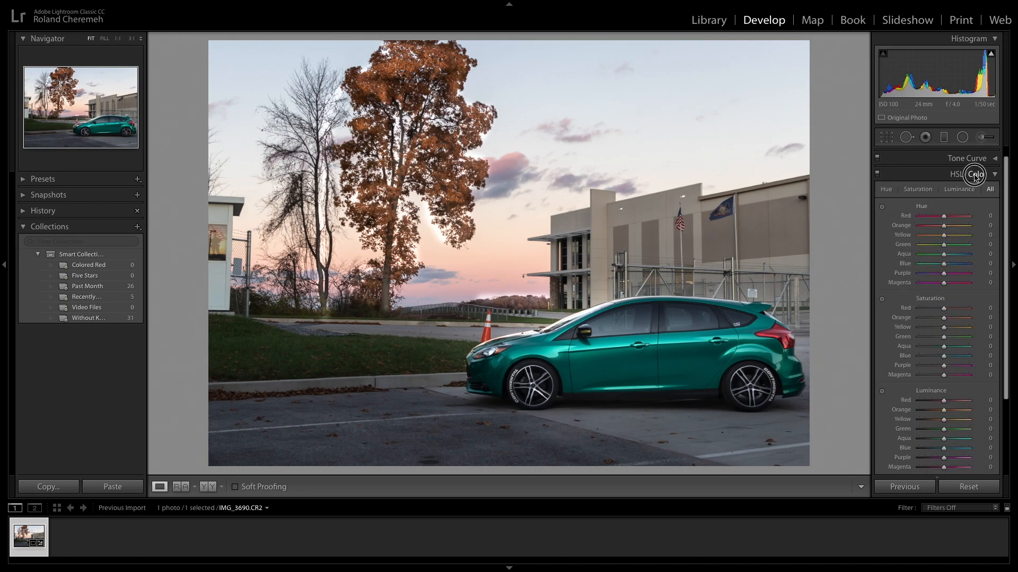
pyautogui.click(979, 179)
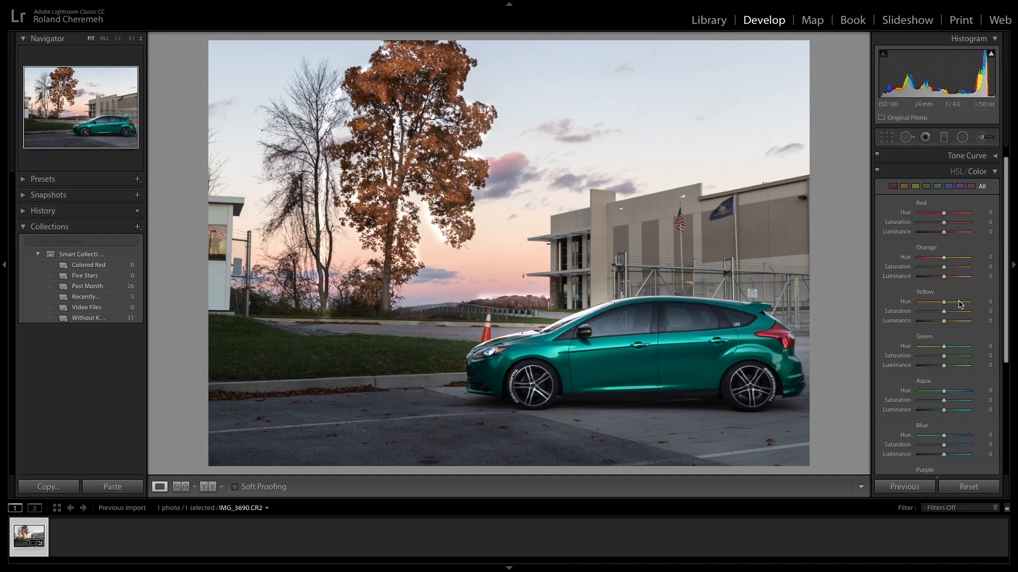
pyautogui.moveTo(944, 268); pyautogui.dragTo(980, 258)
pyautogui.moveTo(984, 258); pyautogui.dragTo(942, 261)
pyautogui.doubleClick(905, 258)
pyautogui.moveTo(976, 225); pyautogui.dragTo(981, 224)
pyautogui.moveTo(982, 223); pyautogui.dragTo(967, 224)
pyautogui.moveTo(951, 313); pyautogui.dragTo(984, 314)
pyautogui.doubleClick(899, 311)
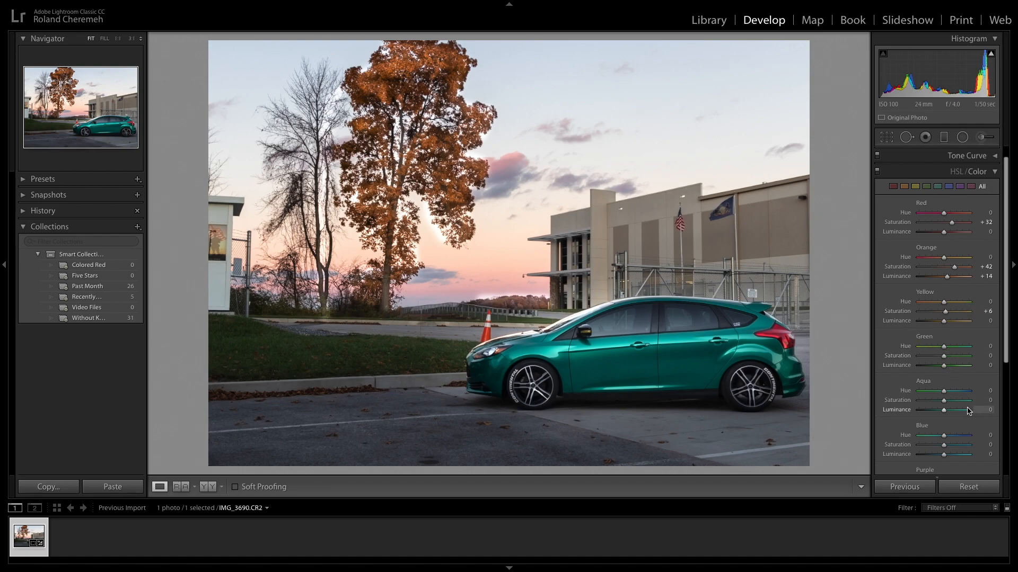
# Step: Set Blue Hue to -18, Saturation to +14 and Luminance to +8, and Aqua Saturation to +40 and Luminance to -8
pyautogui.scroll(-3, 968, 410)
pyautogui.scroll(-1, 966, 411)
pyautogui.scroll(3, 967, 409)
pyautogui.scroll(-2, 990, 377)
pyautogui.scroll(-1, 991, 377)
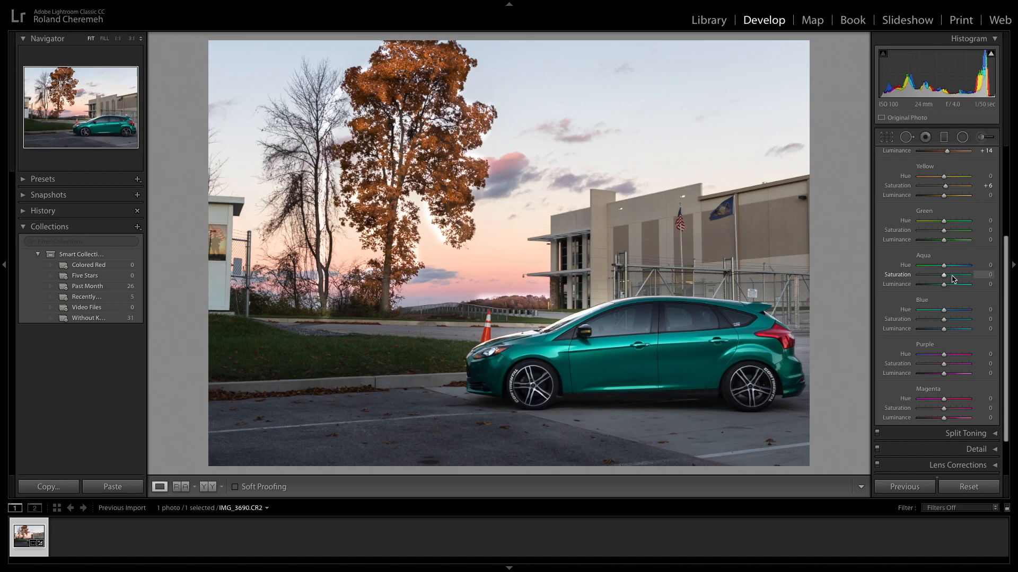
pyautogui.moveTo(946, 320)
pyautogui.mouseDown()
pyautogui.moveTo(961, 320)
pyautogui.moveTo(947, 319)
pyautogui.mouseUp()
pyautogui.moveTo(984, 328); pyautogui.dragTo(981, 310)
pyautogui.moveTo(983, 275); pyautogui.dragTo(1013, 275)
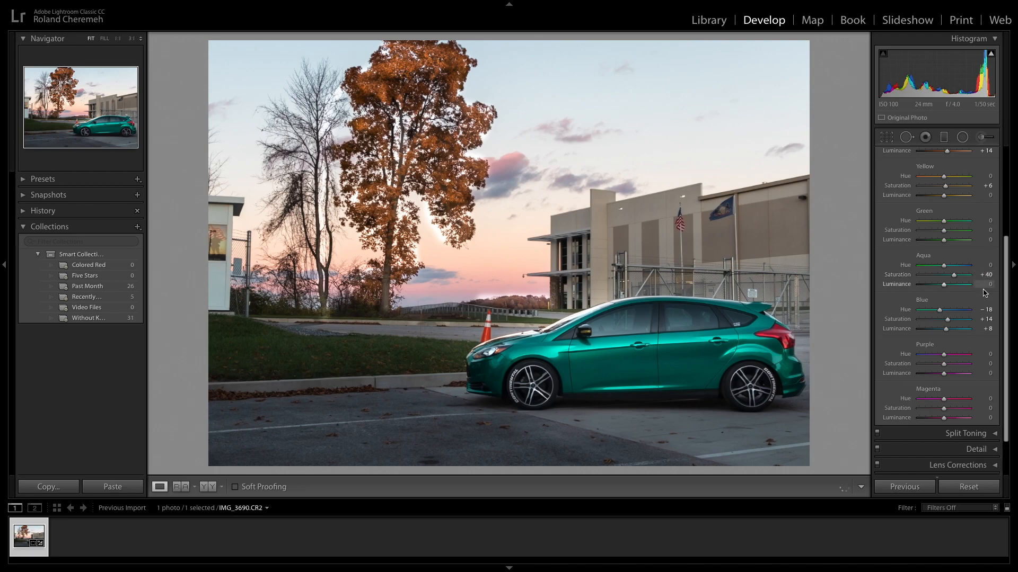
pyautogui.moveTo(988, 284); pyautogui.dragTo(982, 284)
pyautogui.scroll(3, 972, 318)
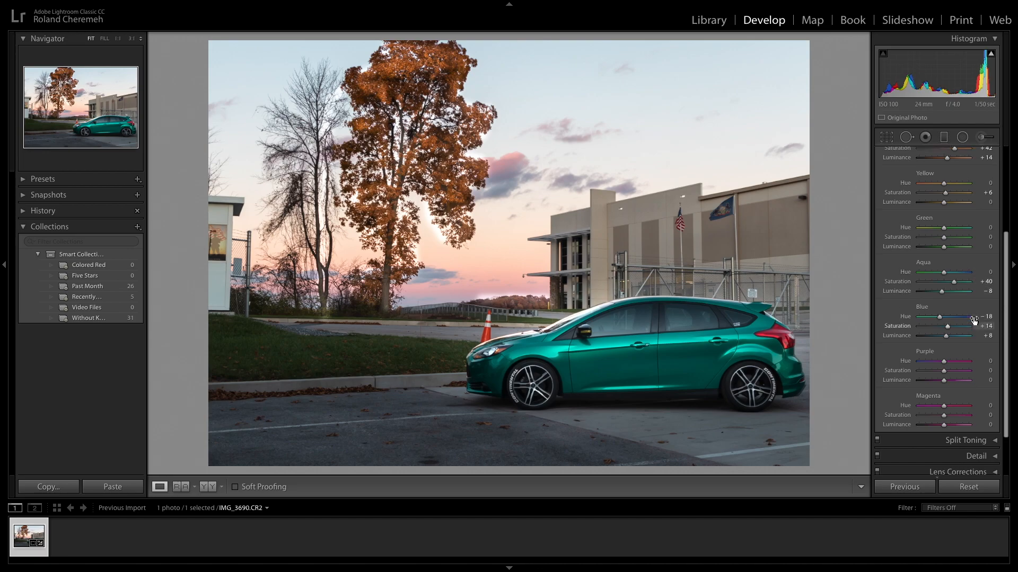
pyautogui.scroll(3, 995, 186)
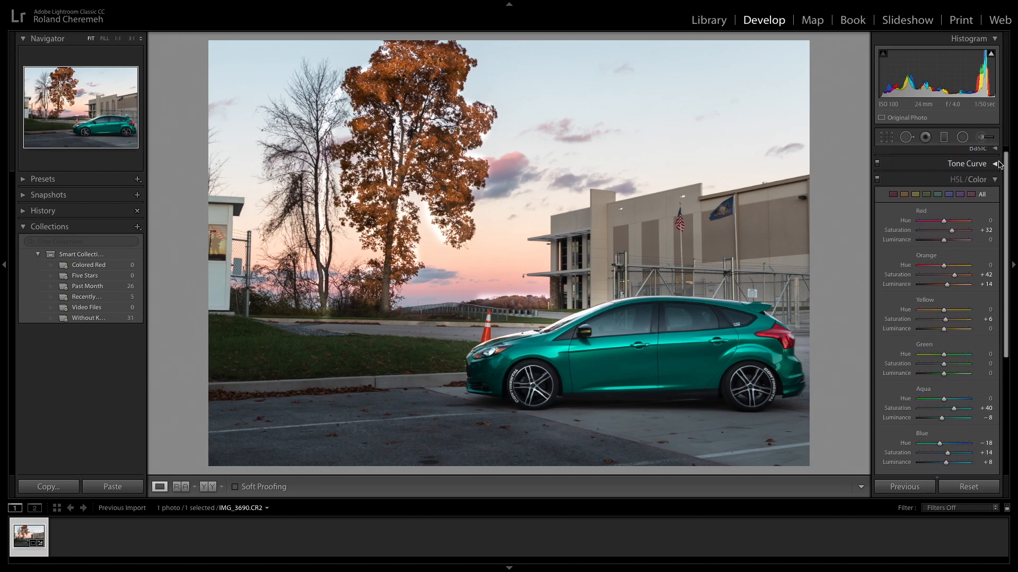
pyautogui.click(995, 186)
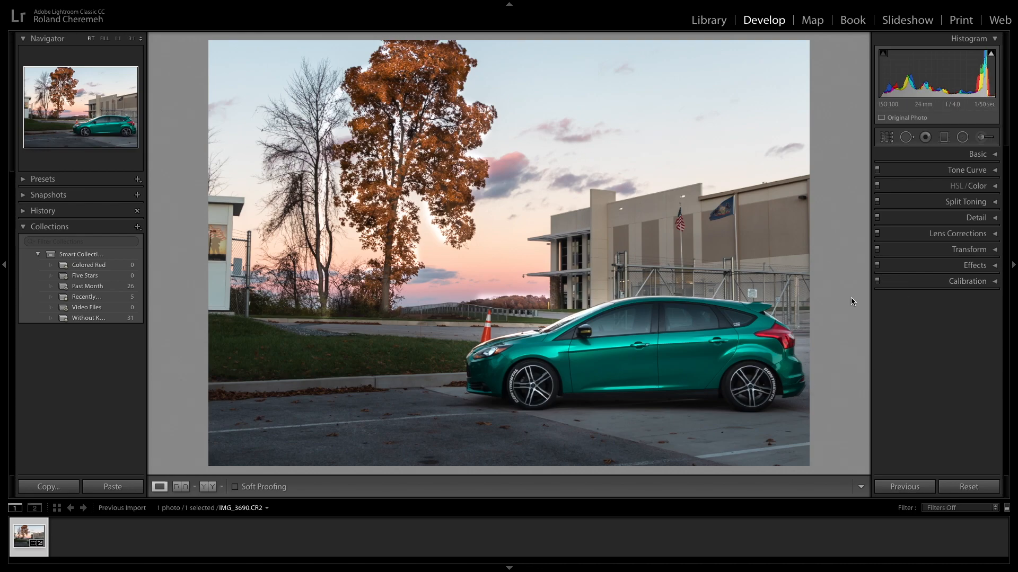
# Step: Review the Lens Corrections, Transform, Calibration, Effects and Basic settings of the edited photo
pyautogui.click(965, 236)
pyautogui.click(965, 236)
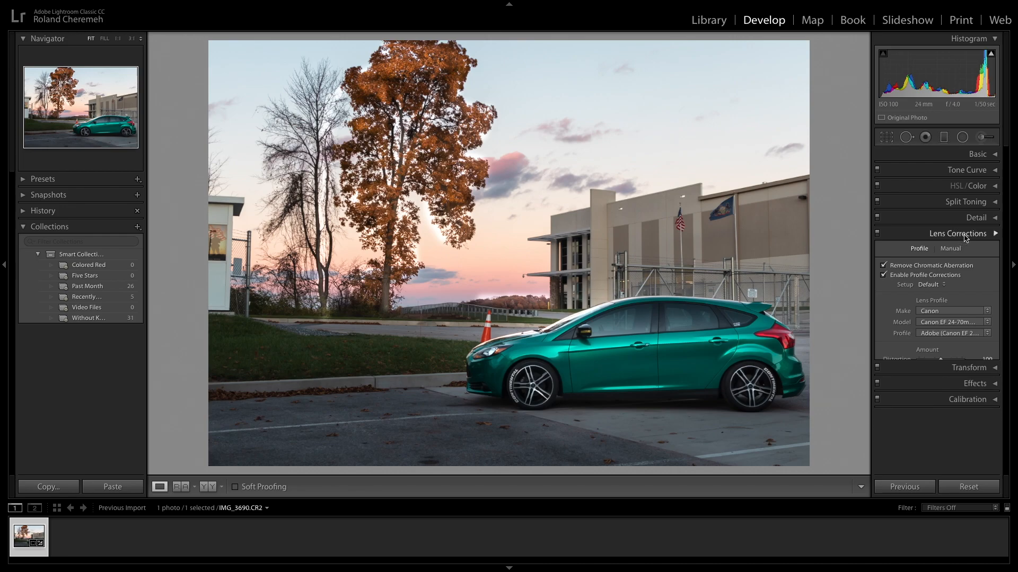
pyautogui.click(963, 251)
pyautogui.click(964, 252)
pyautogui.click(964, 282)
pyautogui.click(964, 282)
pyautogui.click(964, 267)
pyautogui.click(965, 268)
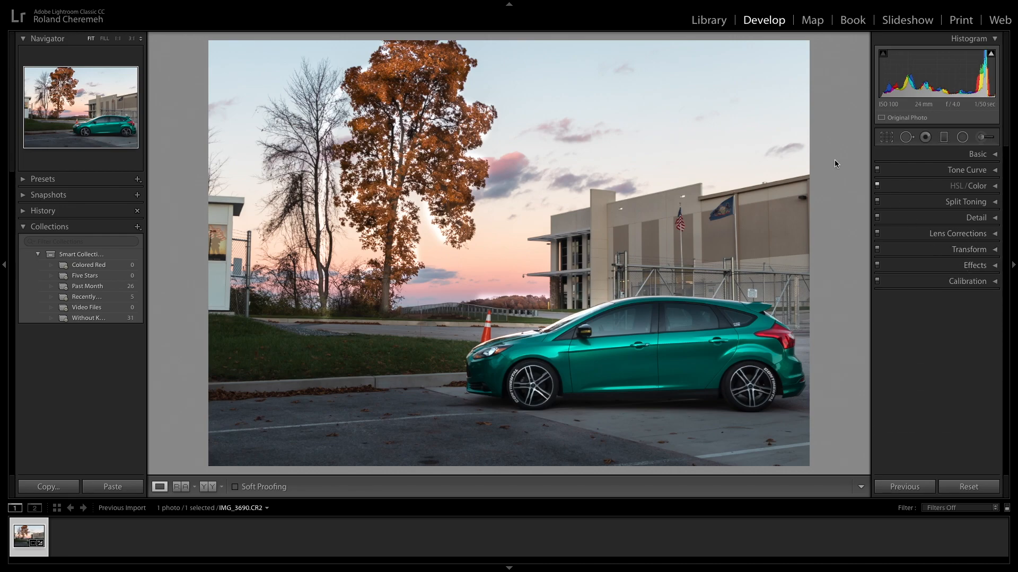
pyautogui.click(977, 153)
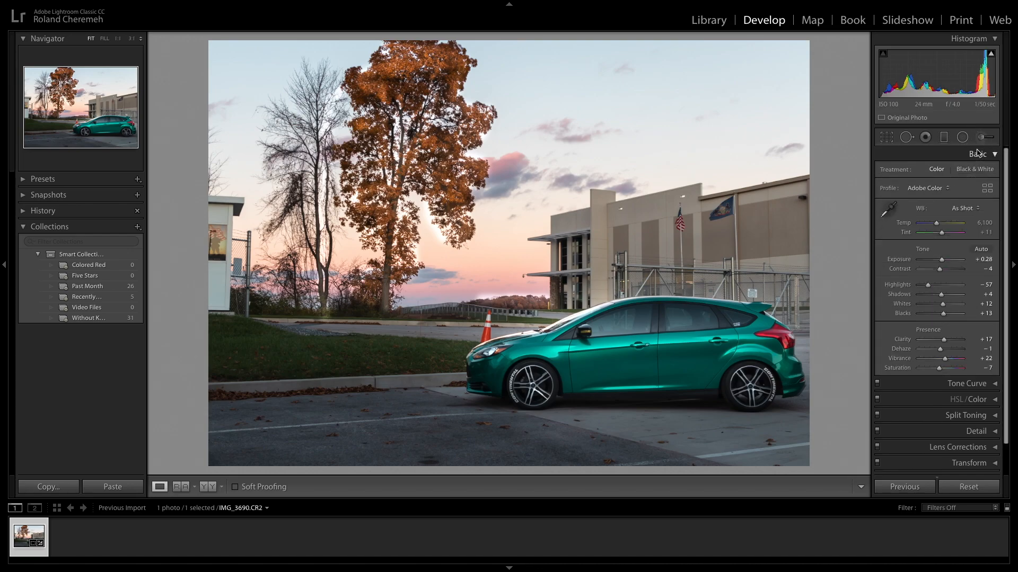
pyautogui.click(976, 153)
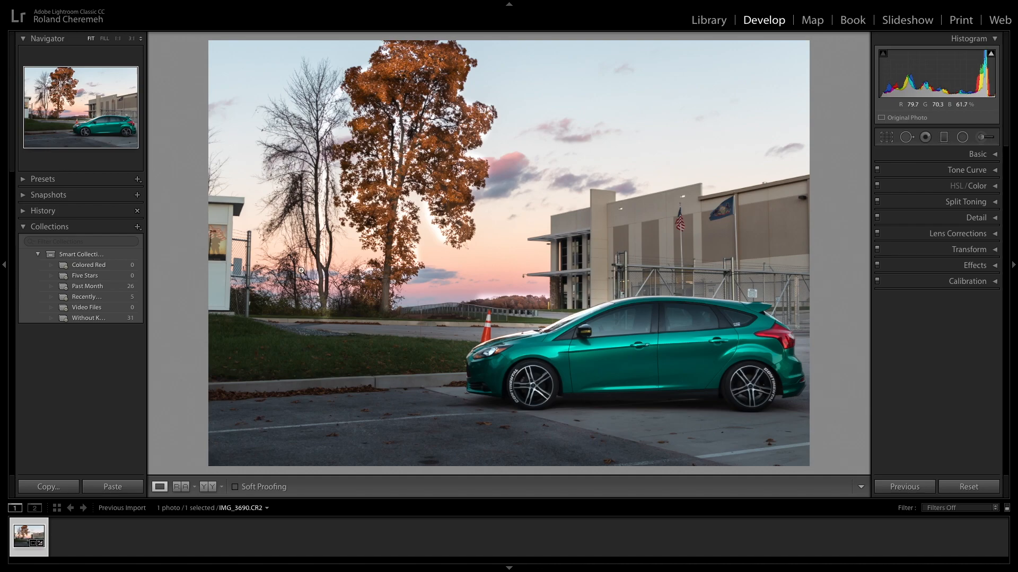
pyautogui.moveTo(708, 4)
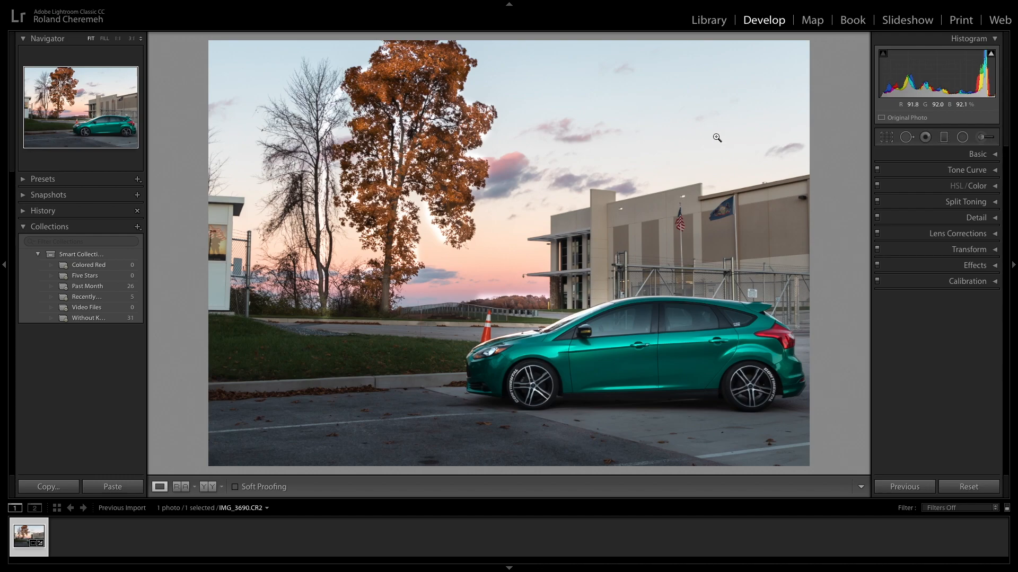